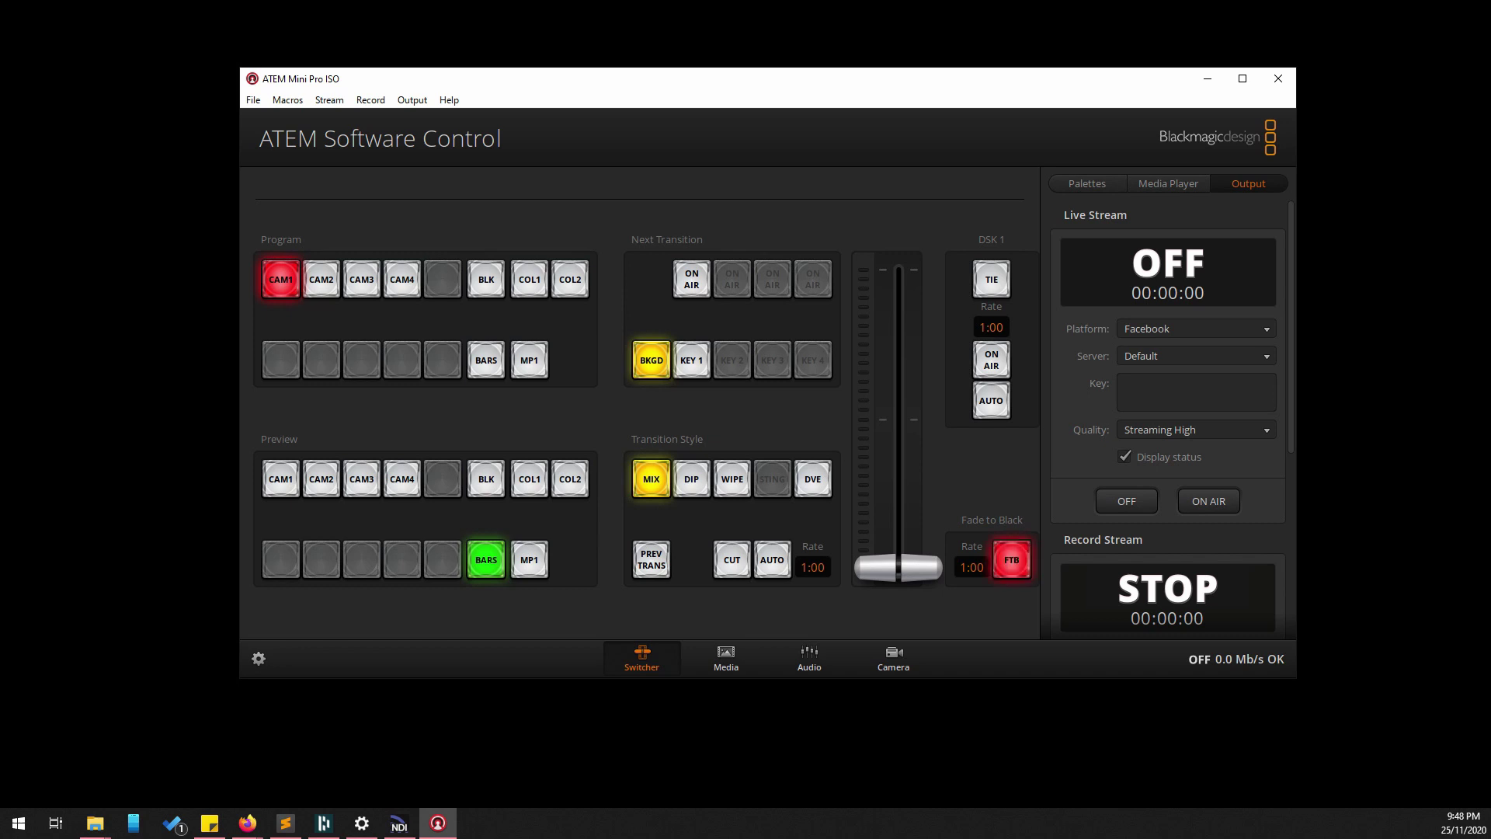
# - Collapse the Record Stream section and review the streaming platforms offered for Live Stream, keeping Facebook selected
pyautogui.moveTo(773, 84)
pyautogui.mouseDown()
pyautogui.moveTo(803, 91)
pyautogui.moveTo(758, 85)
pyautogui.mouseUp()
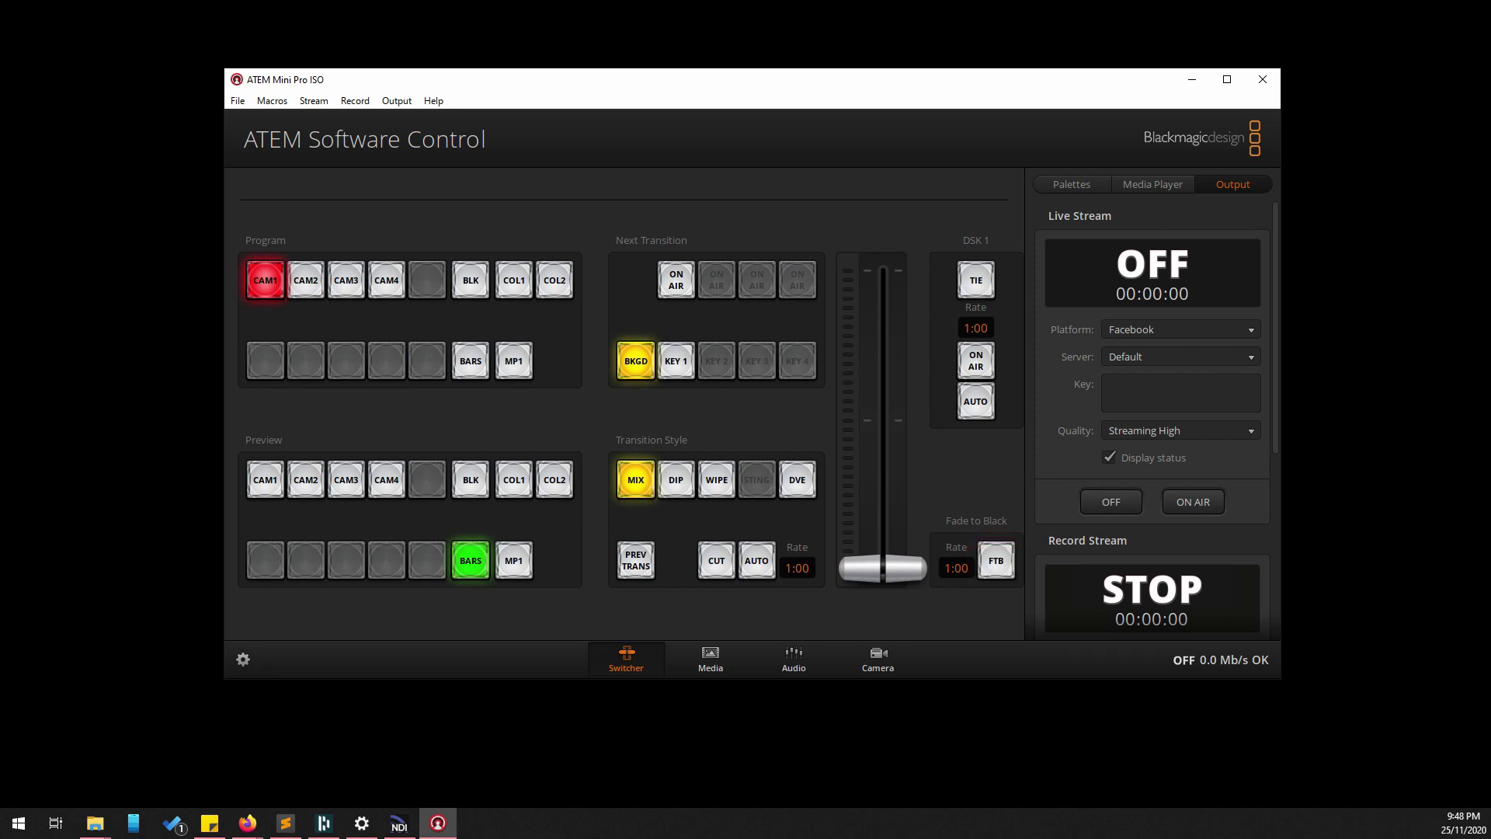
pyautogui.click(1087, 540)
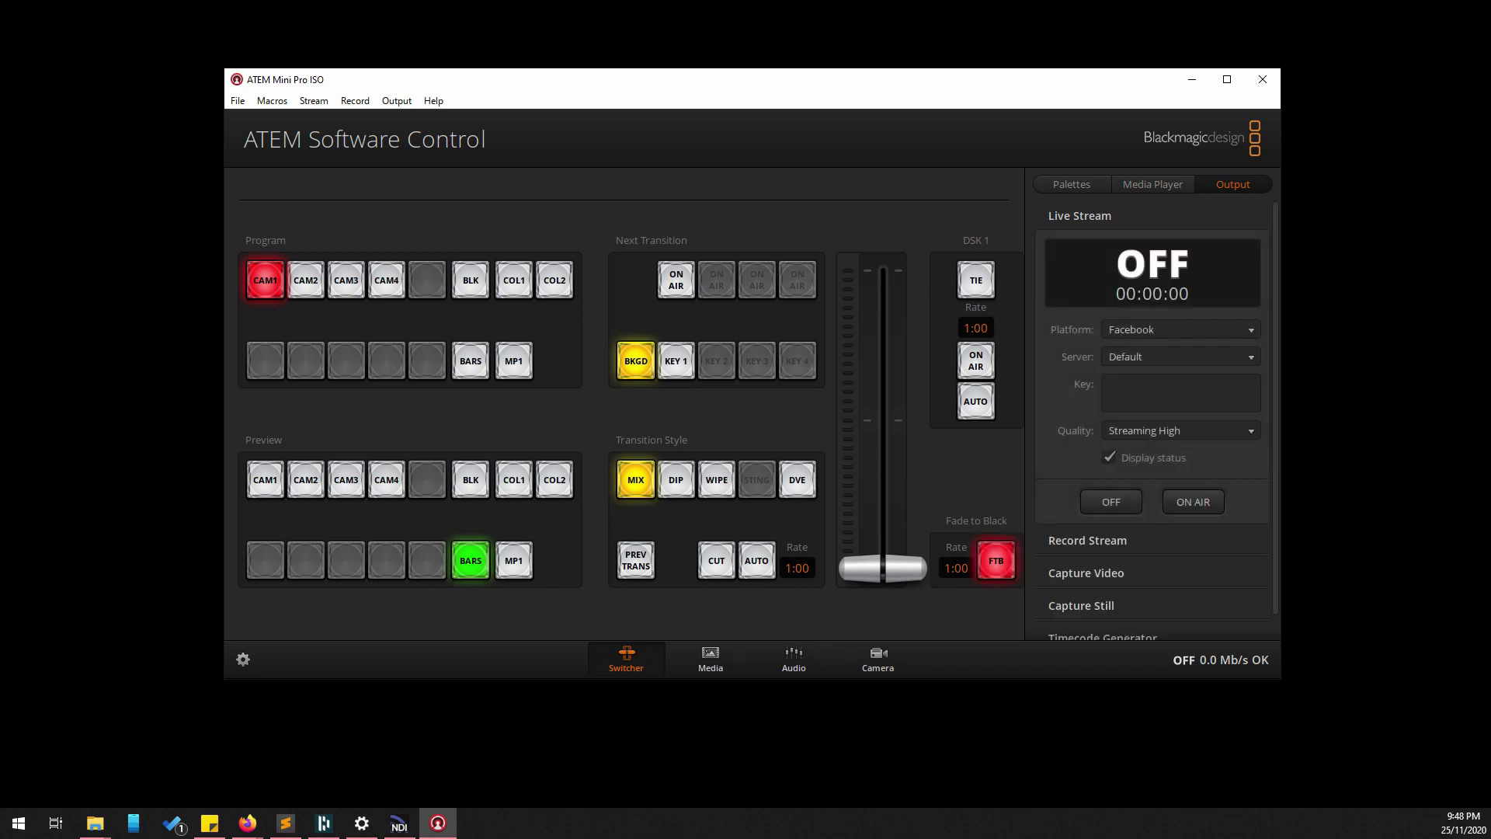
pyautogui.click(1180, 329)
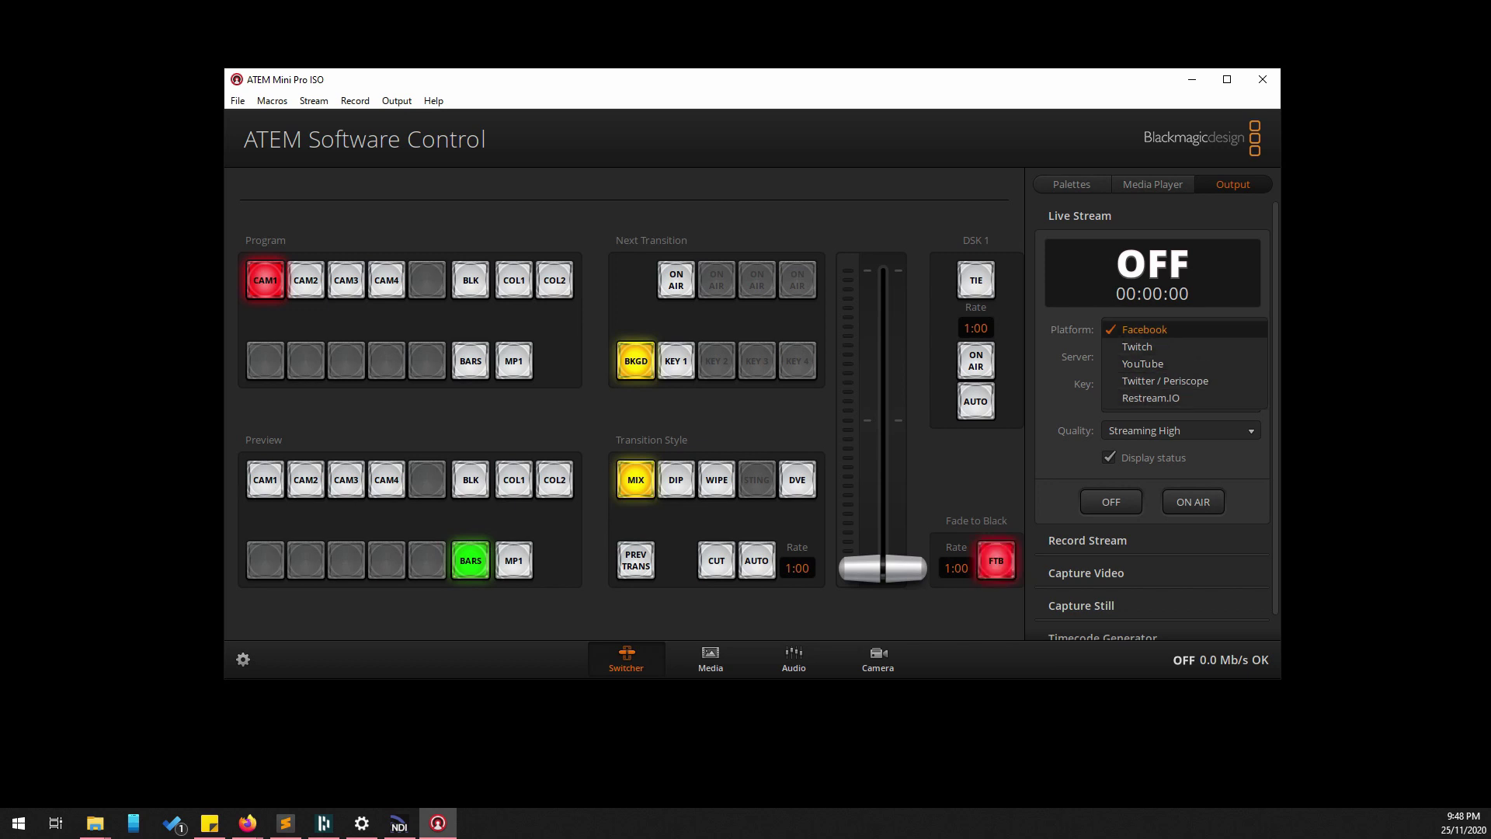
pyautogui.click(1180, 329)
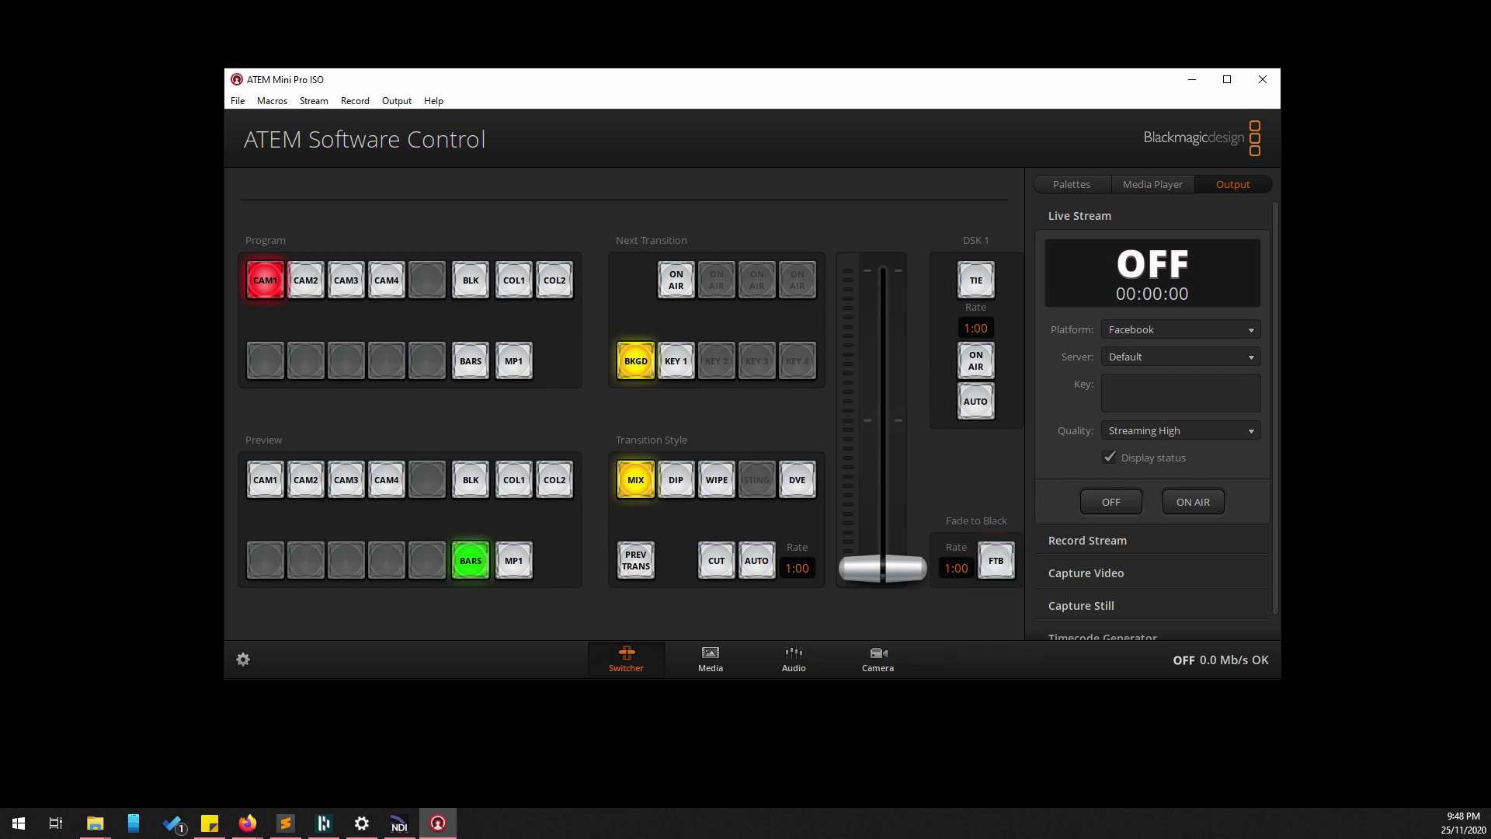
pyautogui.click(1179, 329)
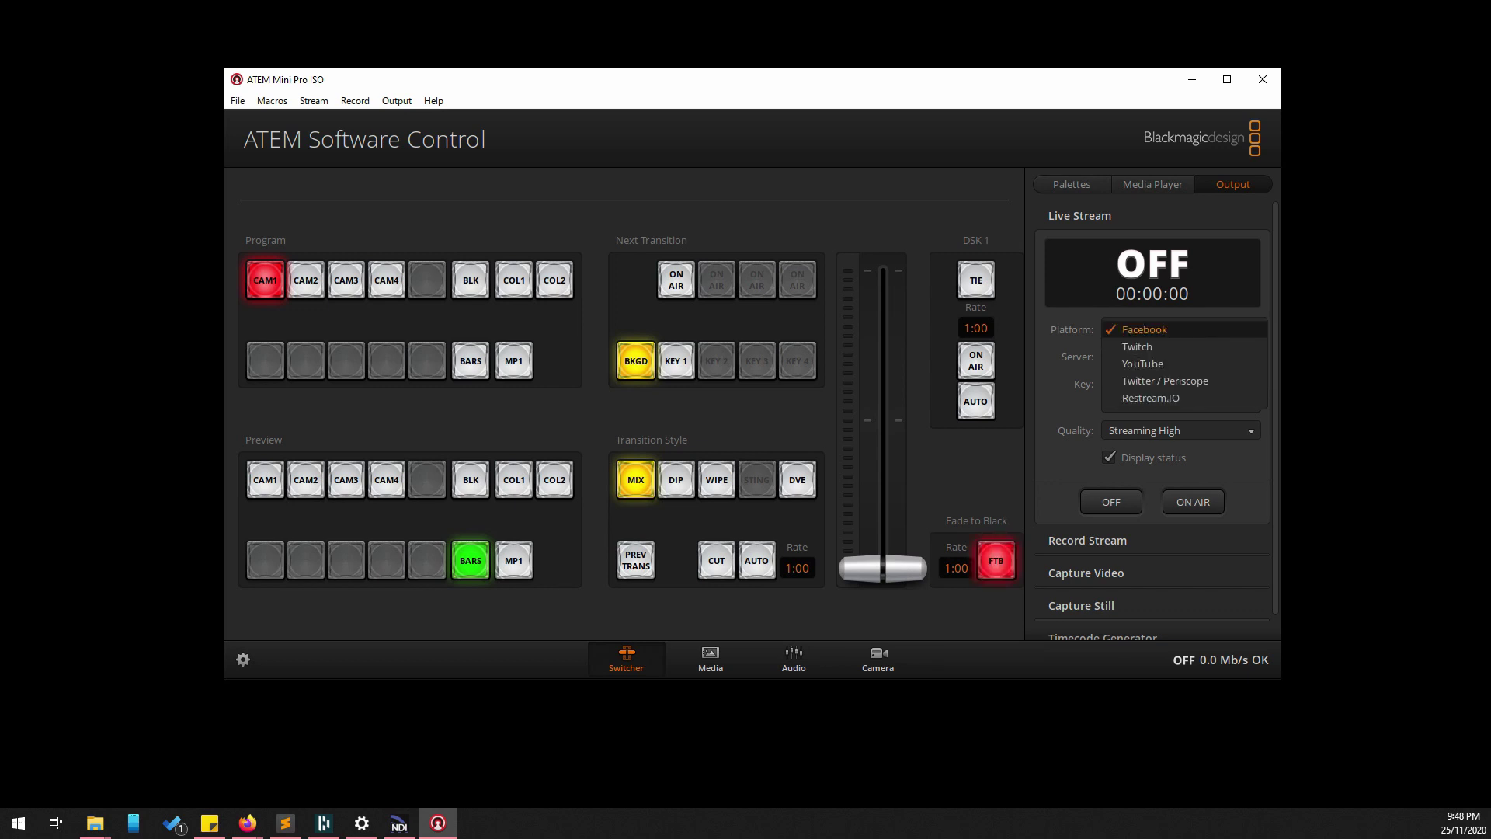
pyautogui.press('Down')
pyautogui.press('Down')
pyautogui.press('Down')
pyautogui.press('Down')
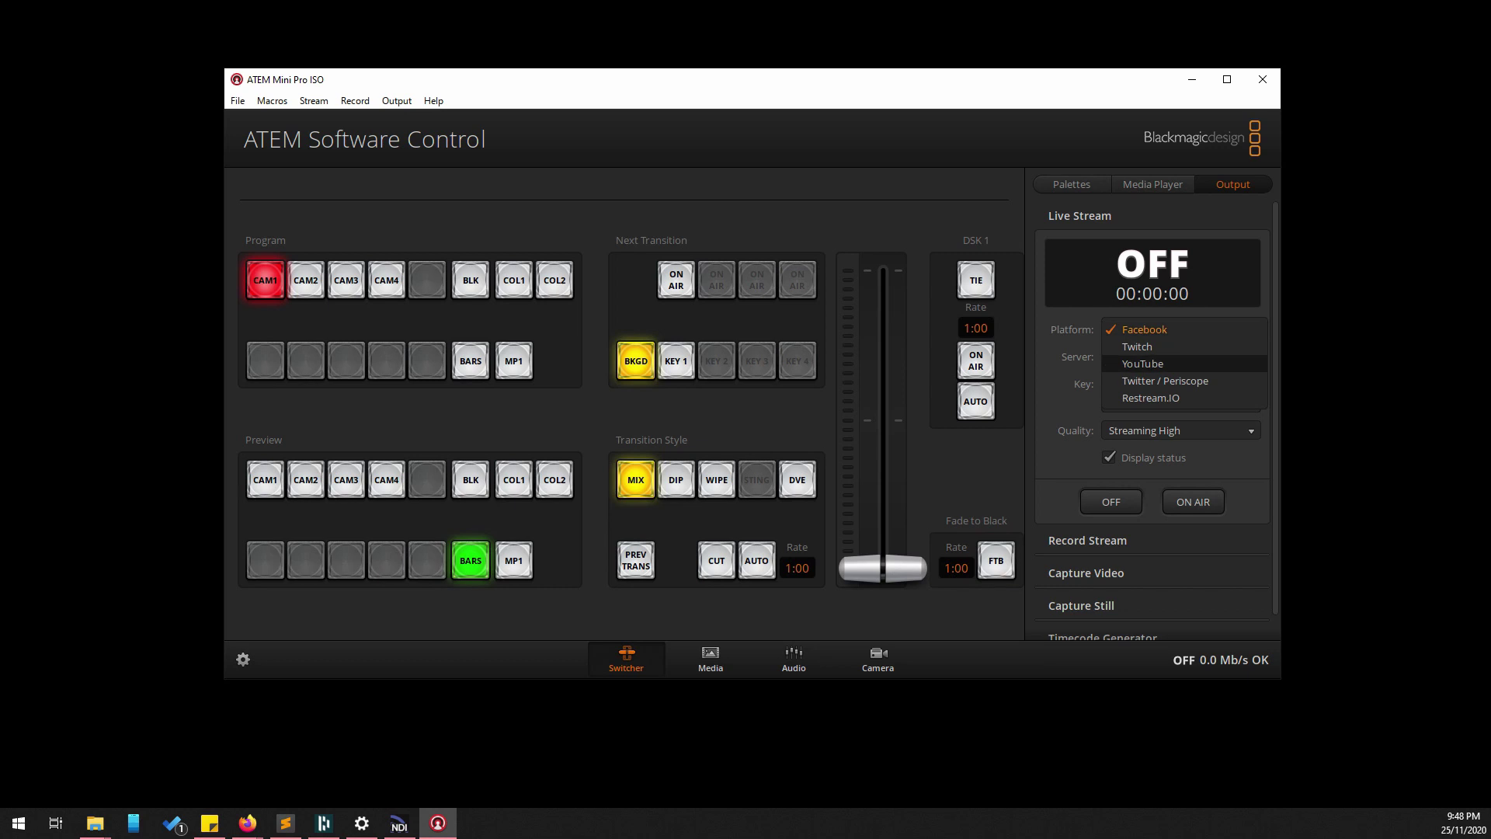
pyautogui.press('Up')
pyautogui.press('Up')
pyautogui.press('Up')
pyautogui.press('Up')
pyautogui.press('Down')
pyautogui.press('Down')
pyautogui.press('Up')
pyautogui.press('Up')
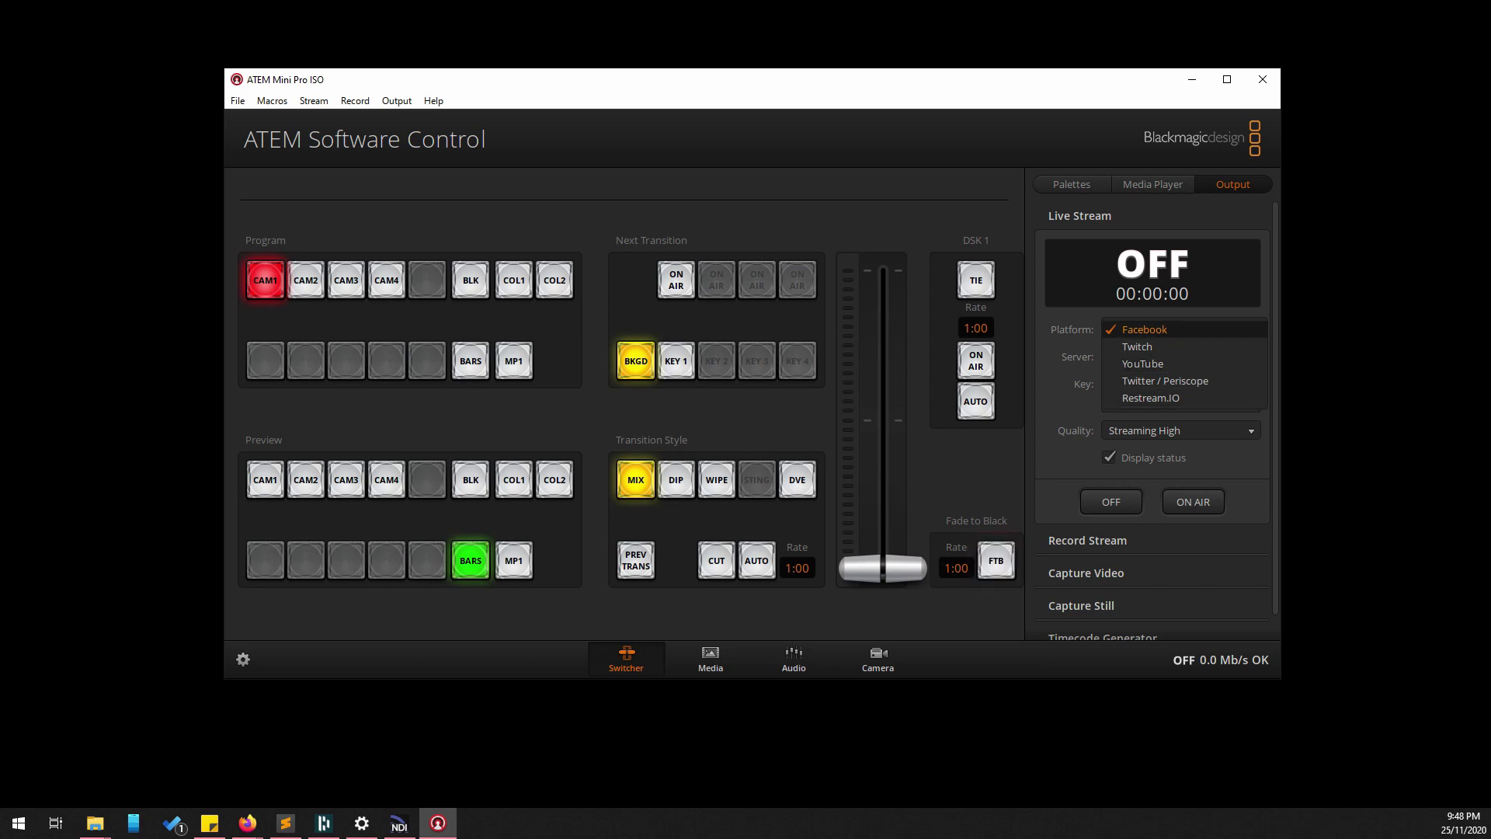
pyautogui.press('Return')
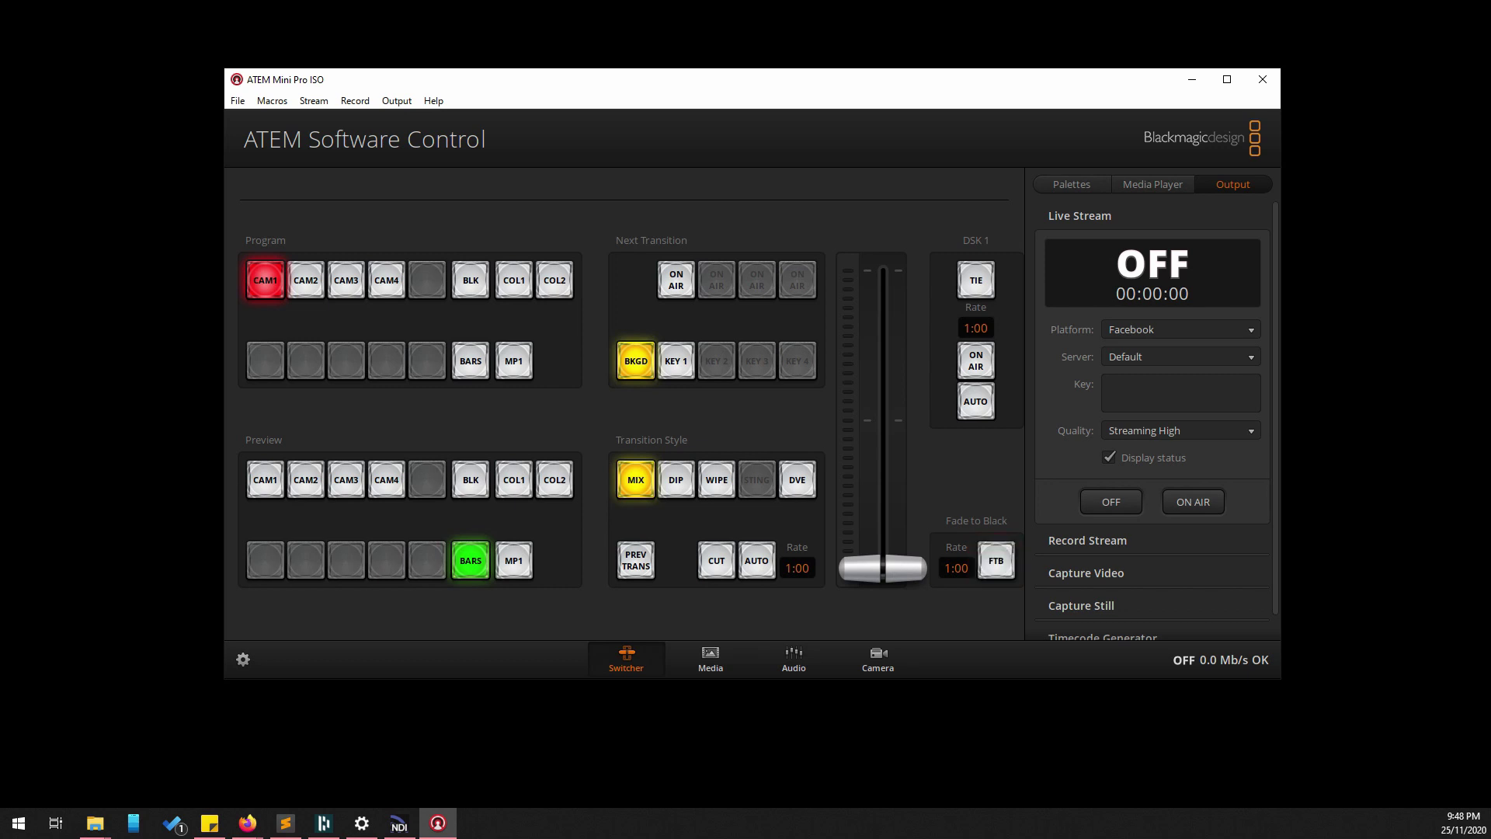
# - Switch to File Explorer and show Streaming.xml in the ATEM Software Control program folder
pyautogui.moveTo(671, 90); pyautogui.dragTo(559, 66)
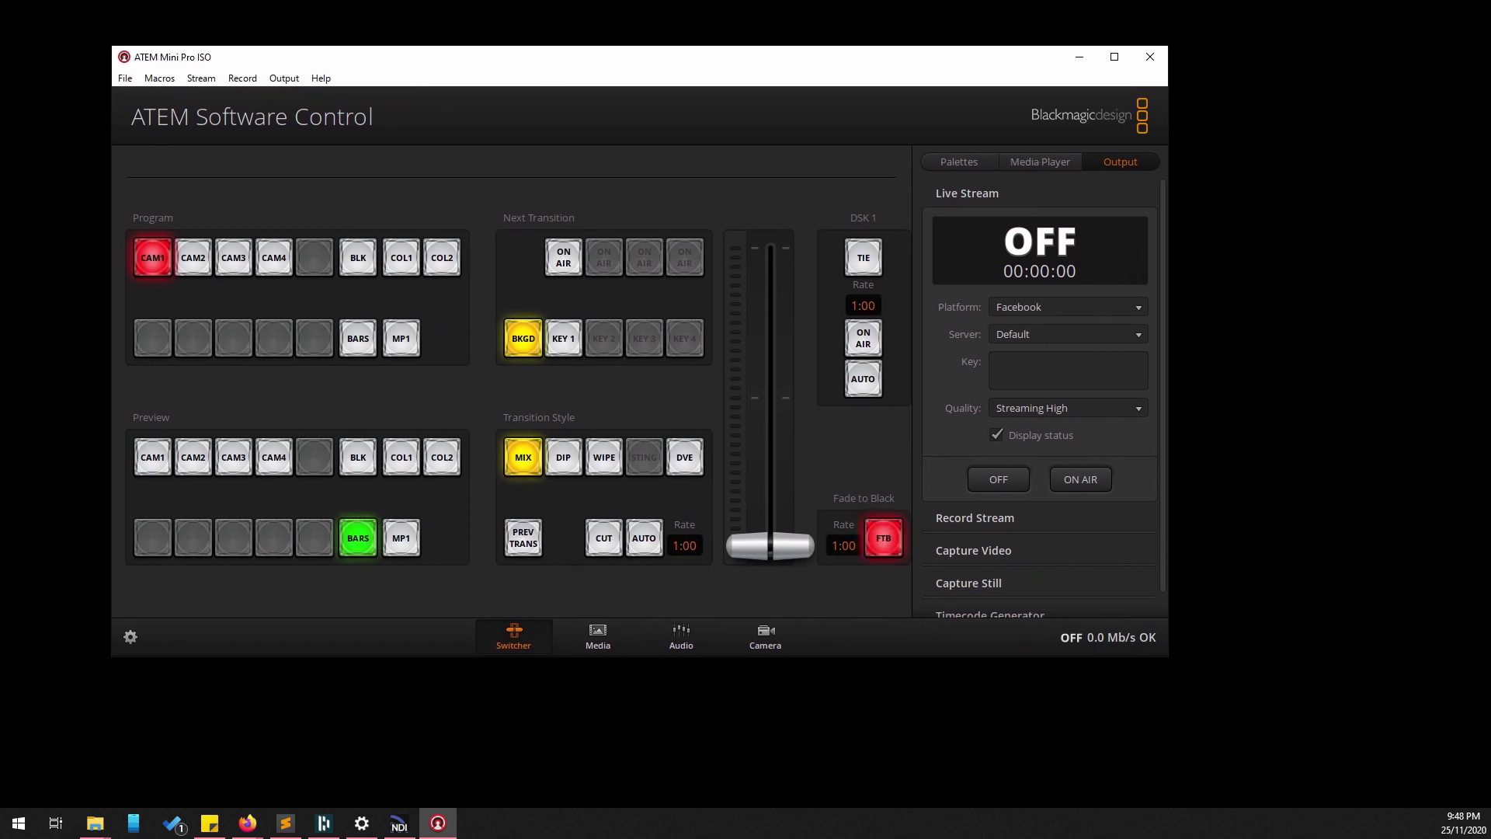
pyautogui.hotkey('alt', 'Tab')
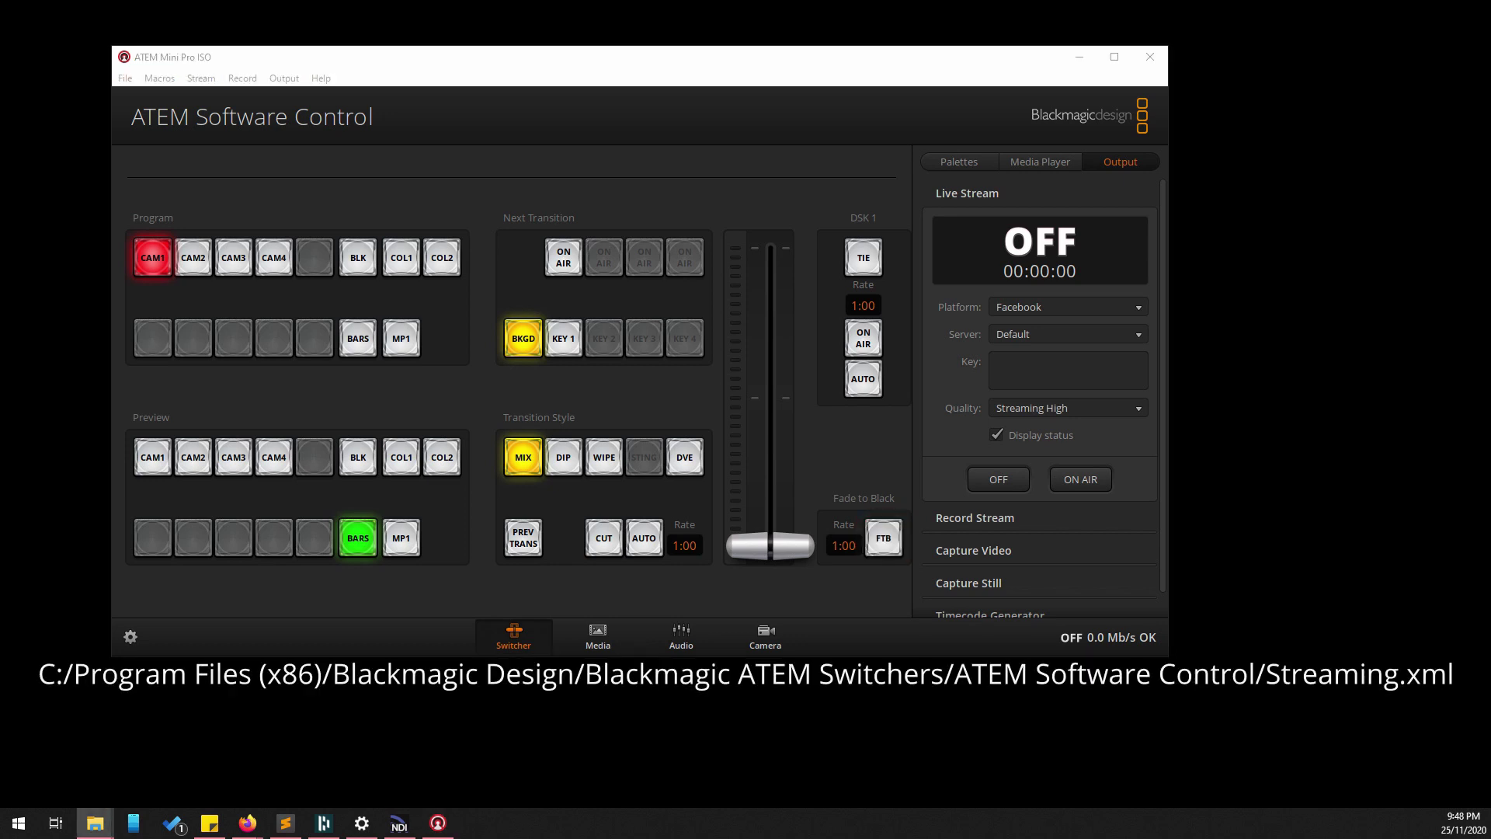
pyautogui.moveTo(1490, 90); pyautogui.dragTo(691, 90)
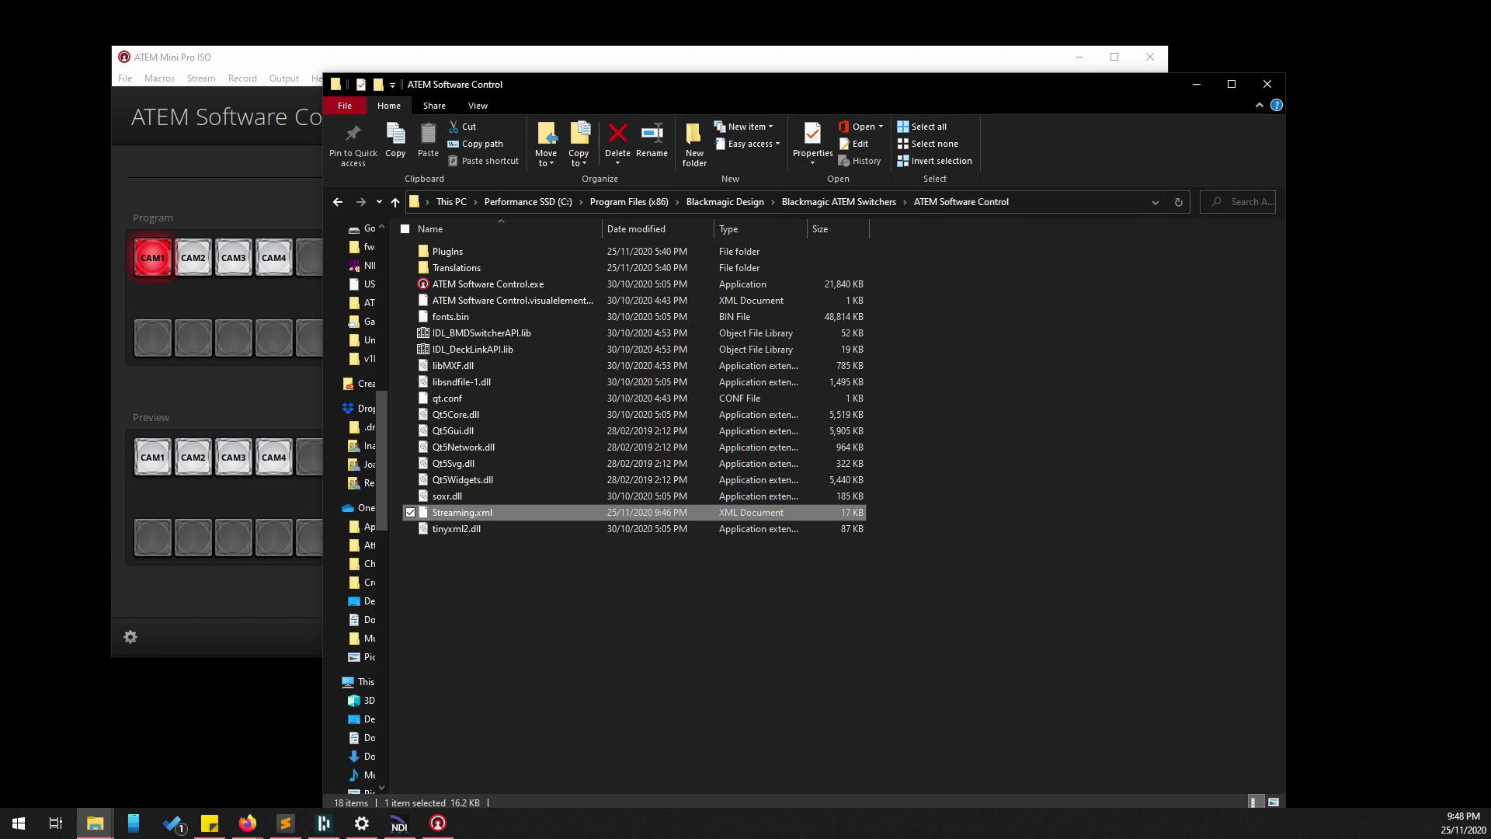
pyautogui.moveTo(777, 84); pyautogui.dragTo(673, 56)
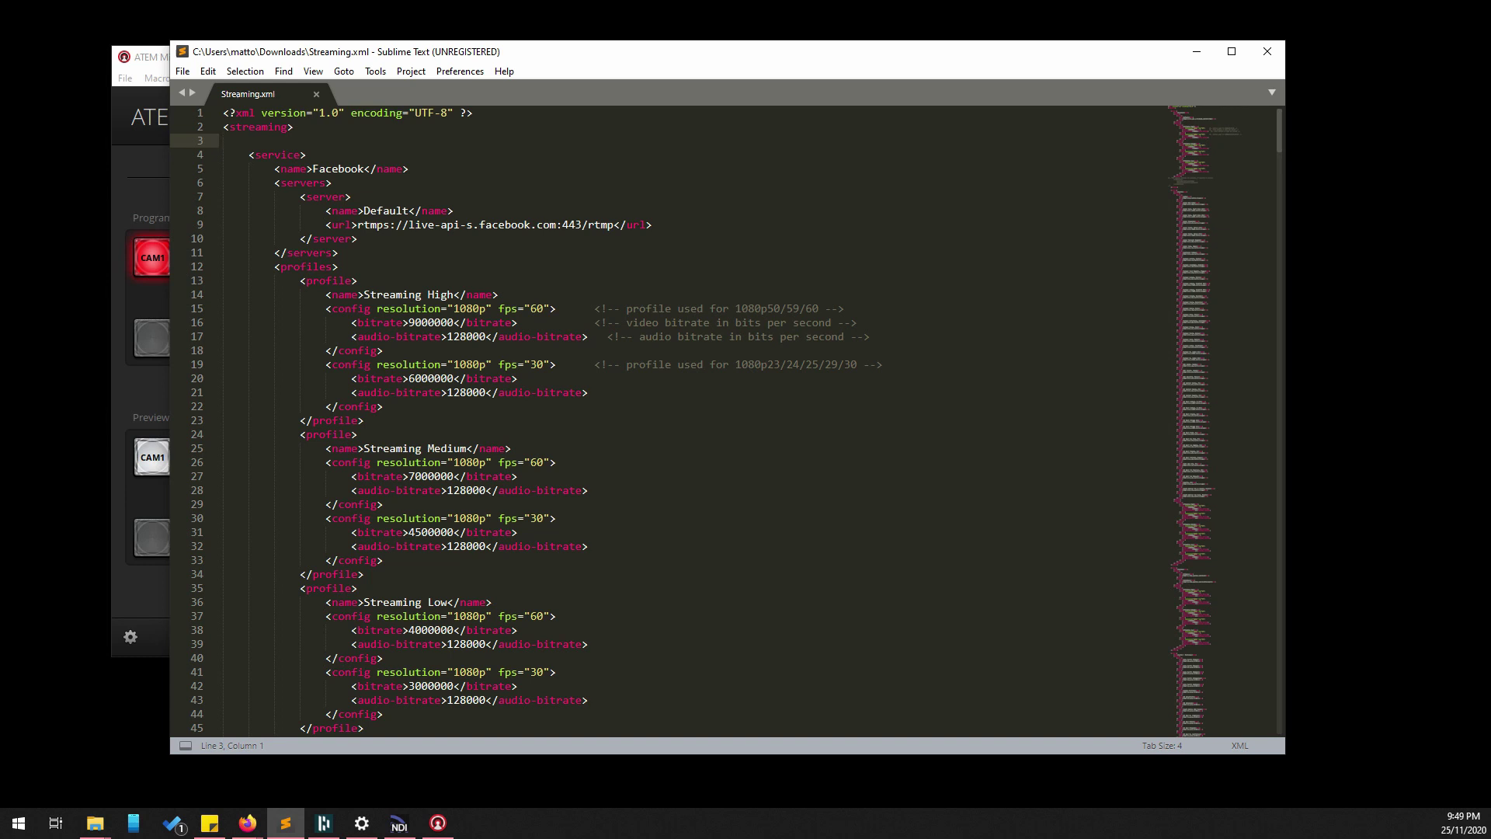
# - Copy the entire Facebook service block in Streaming.xml in Sublime Text and paste the duplicate on line 3, above the original
pyautogui.scroll(-15, 683, 419)
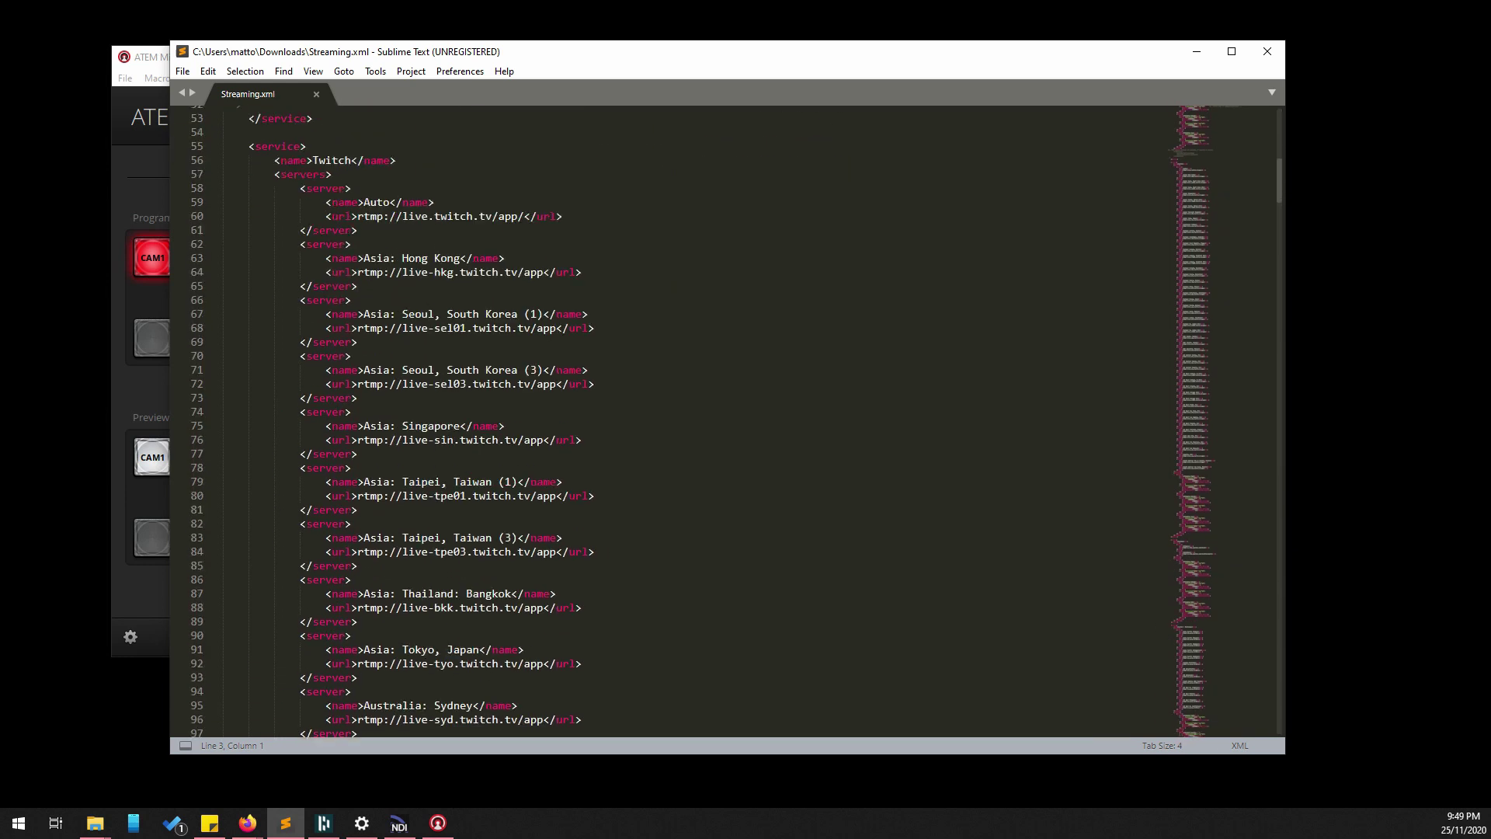
pyautogui.scroll(-20, 684, 419)
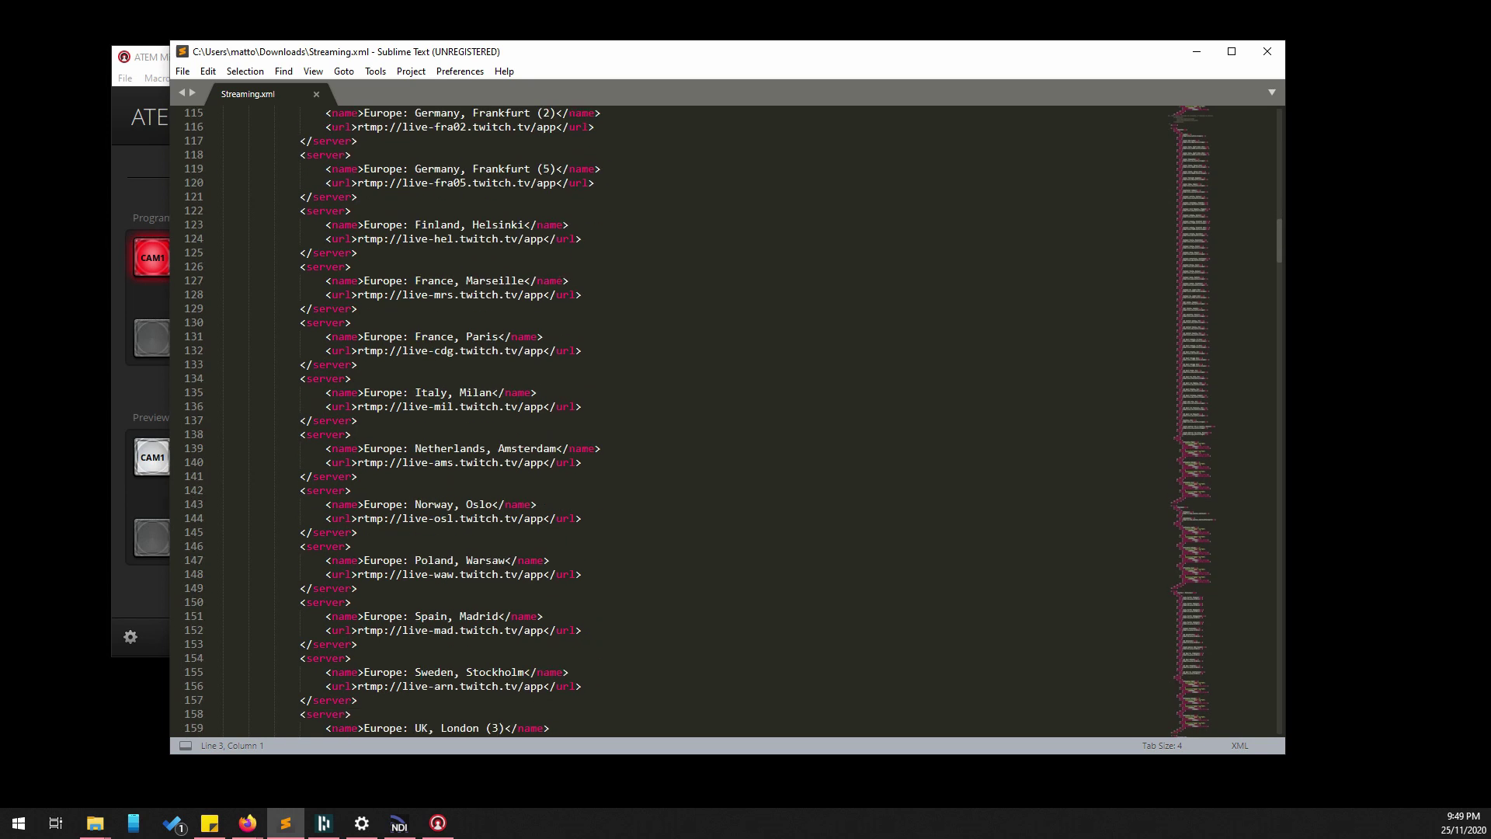
pyautogui.scroll(-20, 683, 419)
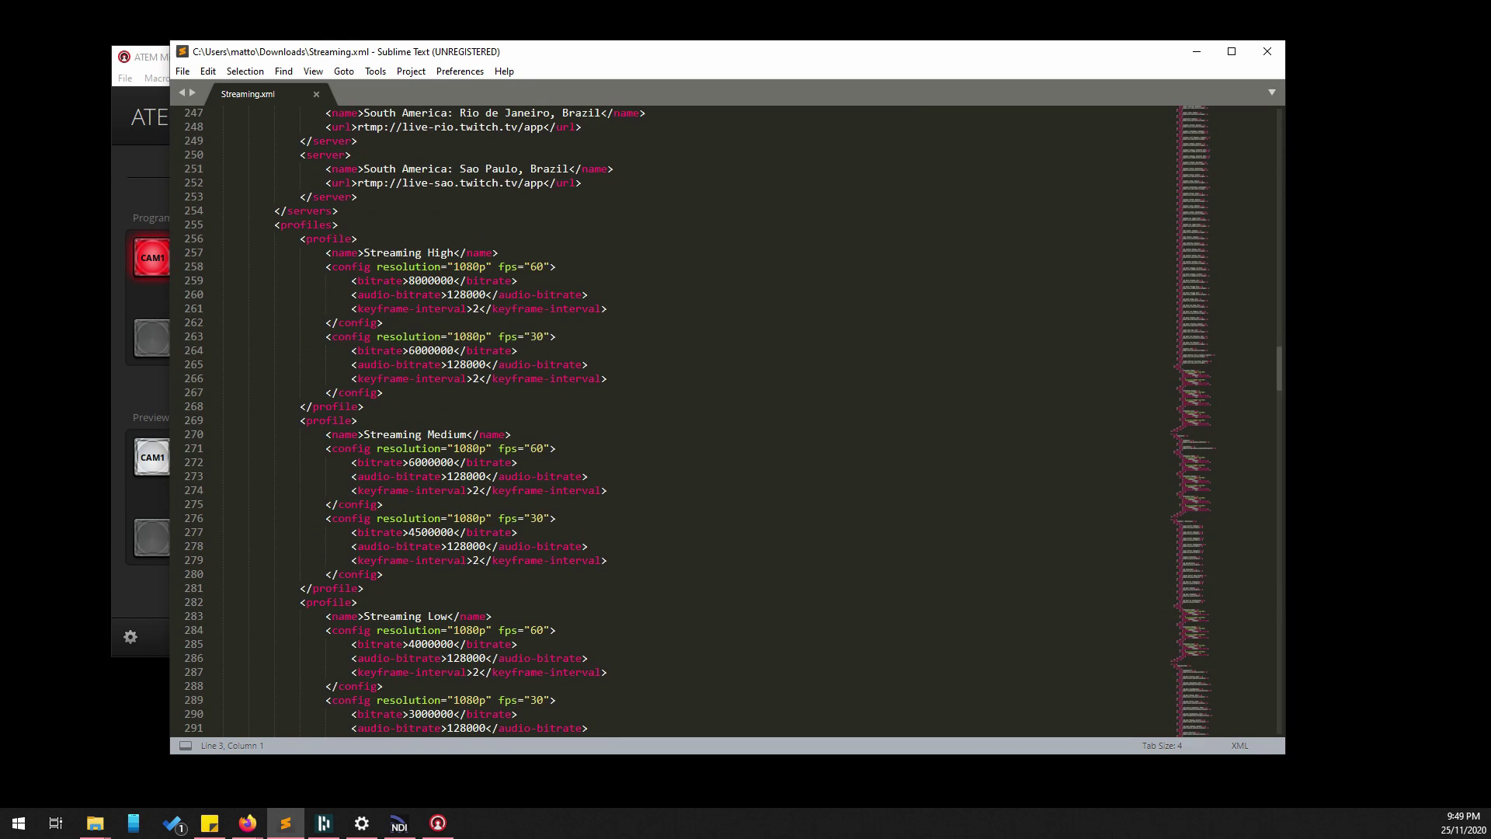
pyautogui.scroll(4, 683, 419)
pyautogui.scroll(-20, 683, 419)
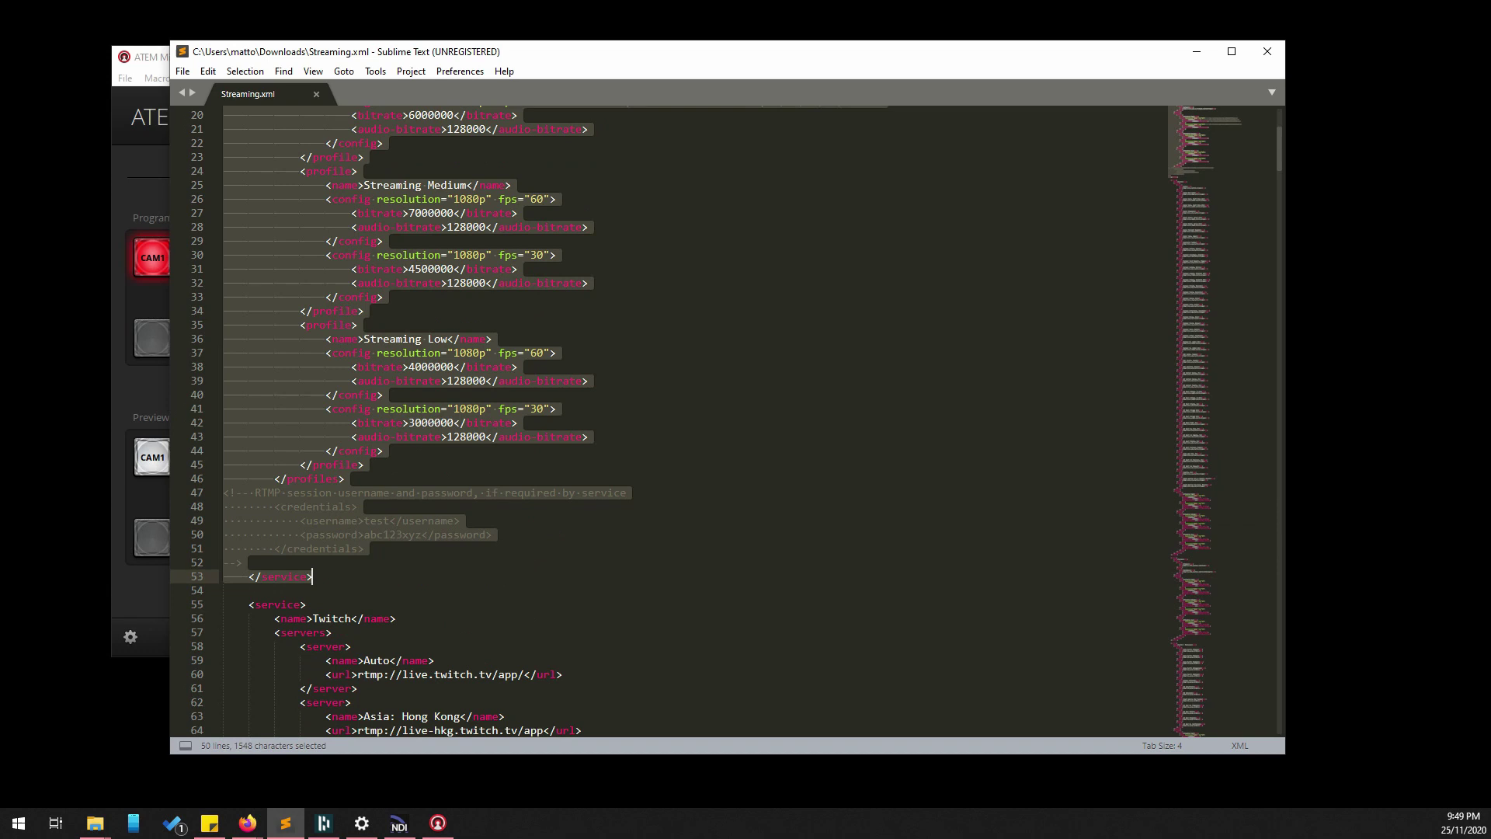
pyautogui.scroll(6, 684, 419)
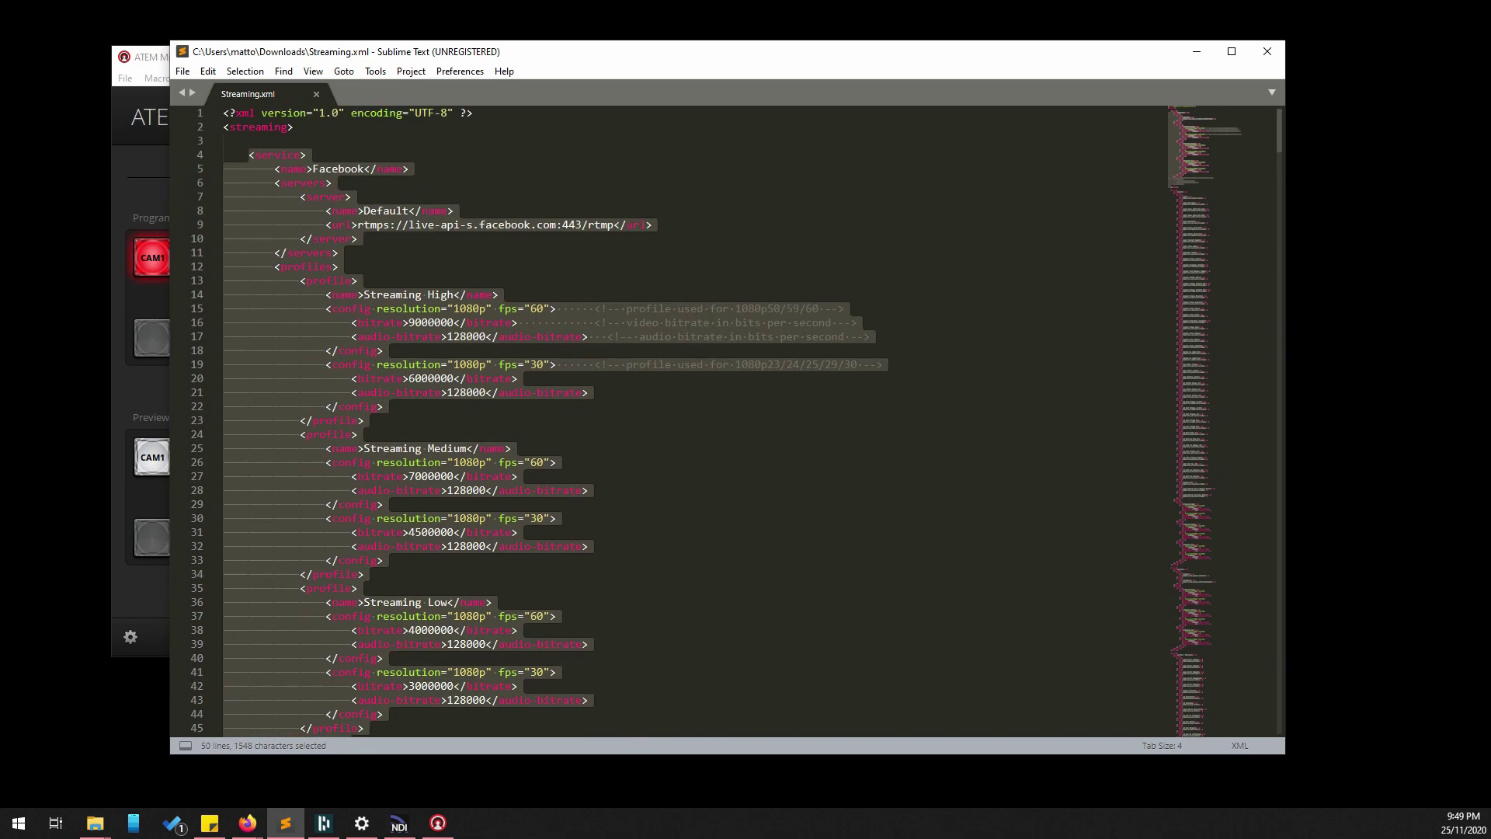
pyautogui.hotkey('ctrl', 'c')
pyautogui.click(224, 140)
pyautogui.hotkey('ctrl', 'v')
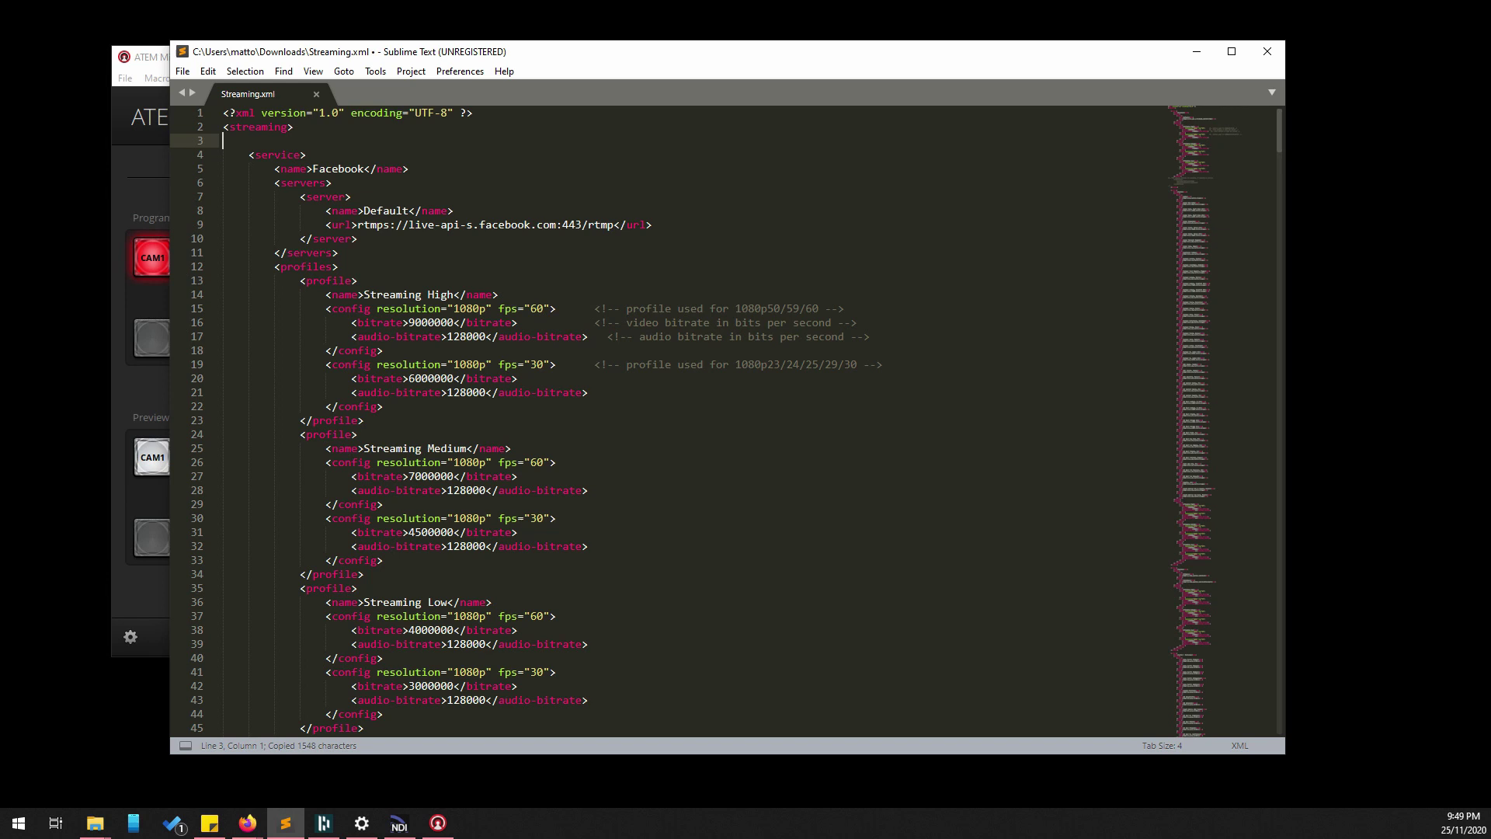
pyautogui.scroll(-3, 699, 419)
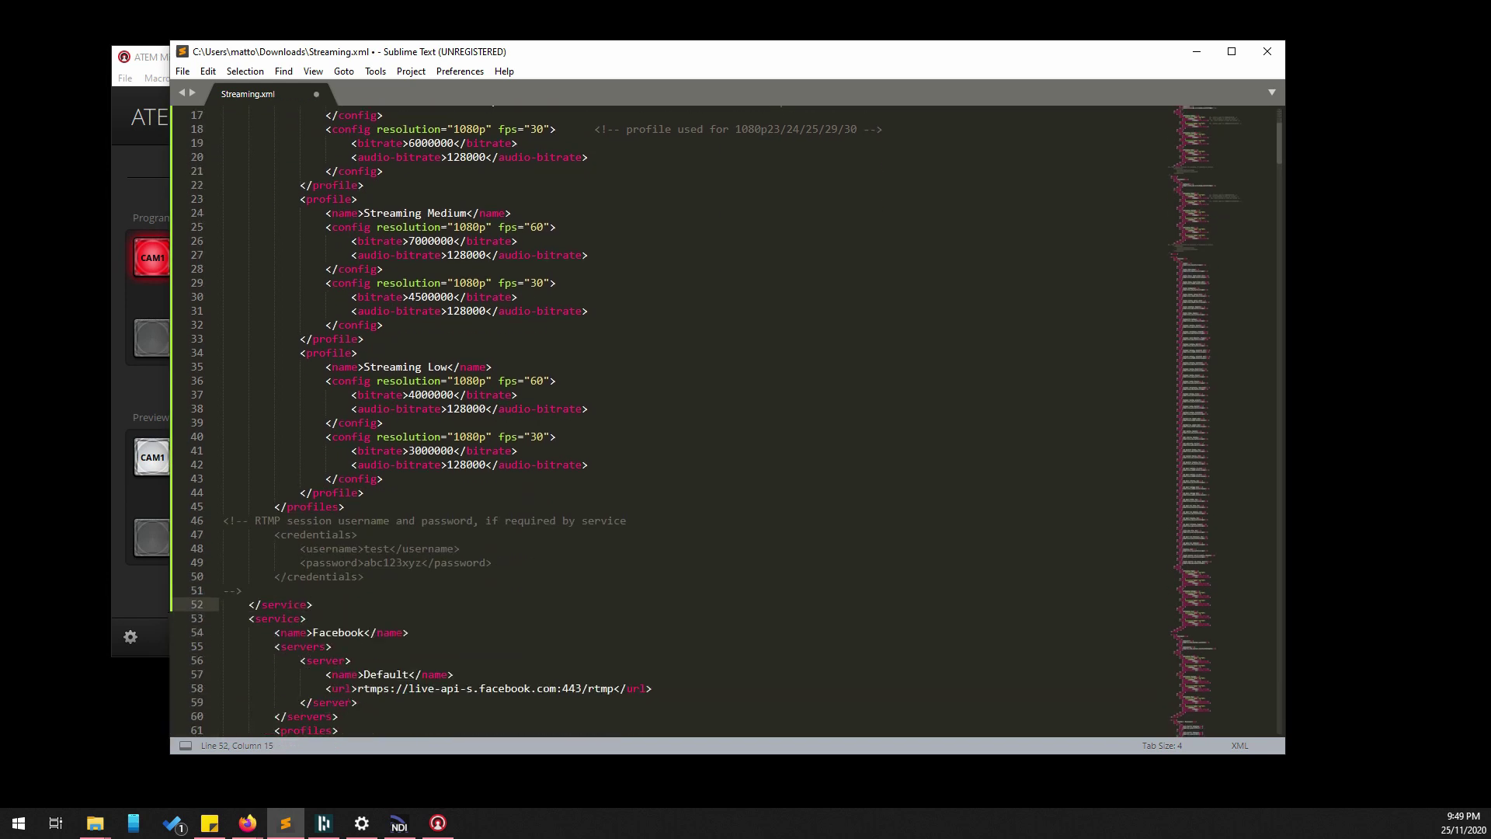
# - Rename the service in the duplicated block at the start of the file to Vimeo
pyautogui.scroll(8, 699, 420)
pyautogui.click(363, 154)
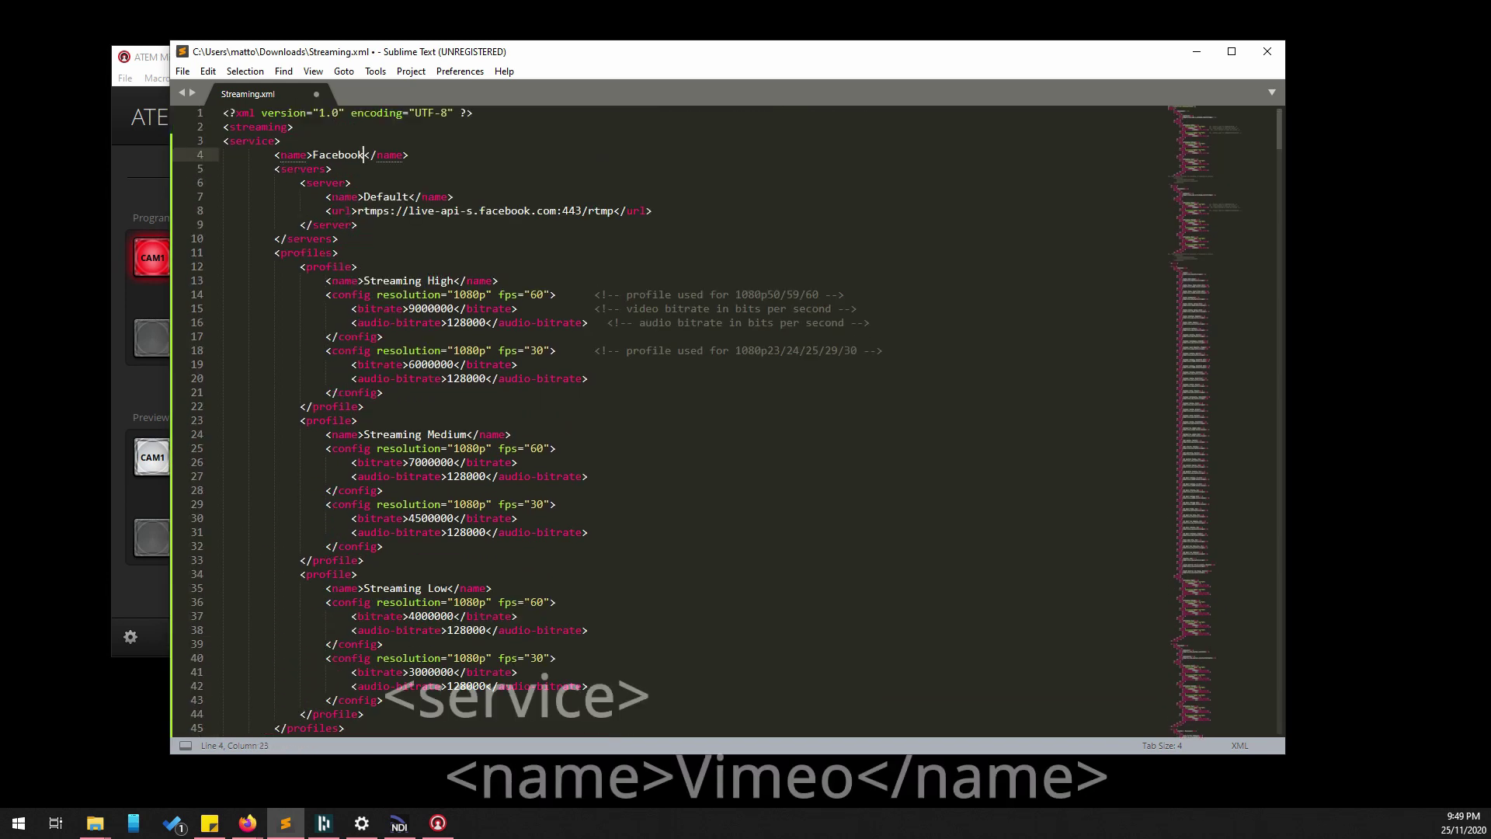
pyautogui.press('BackSpace')
pyautogui.press('BackSpace')
pyautogui.press('BackSpace')
pyautogui.press('BackSpace')
pyautogui.press('BackSpace')
pyautogui.press('BackSpace')
pyautogui.press('BackSpace')
pyautogui.press('BackSpace')
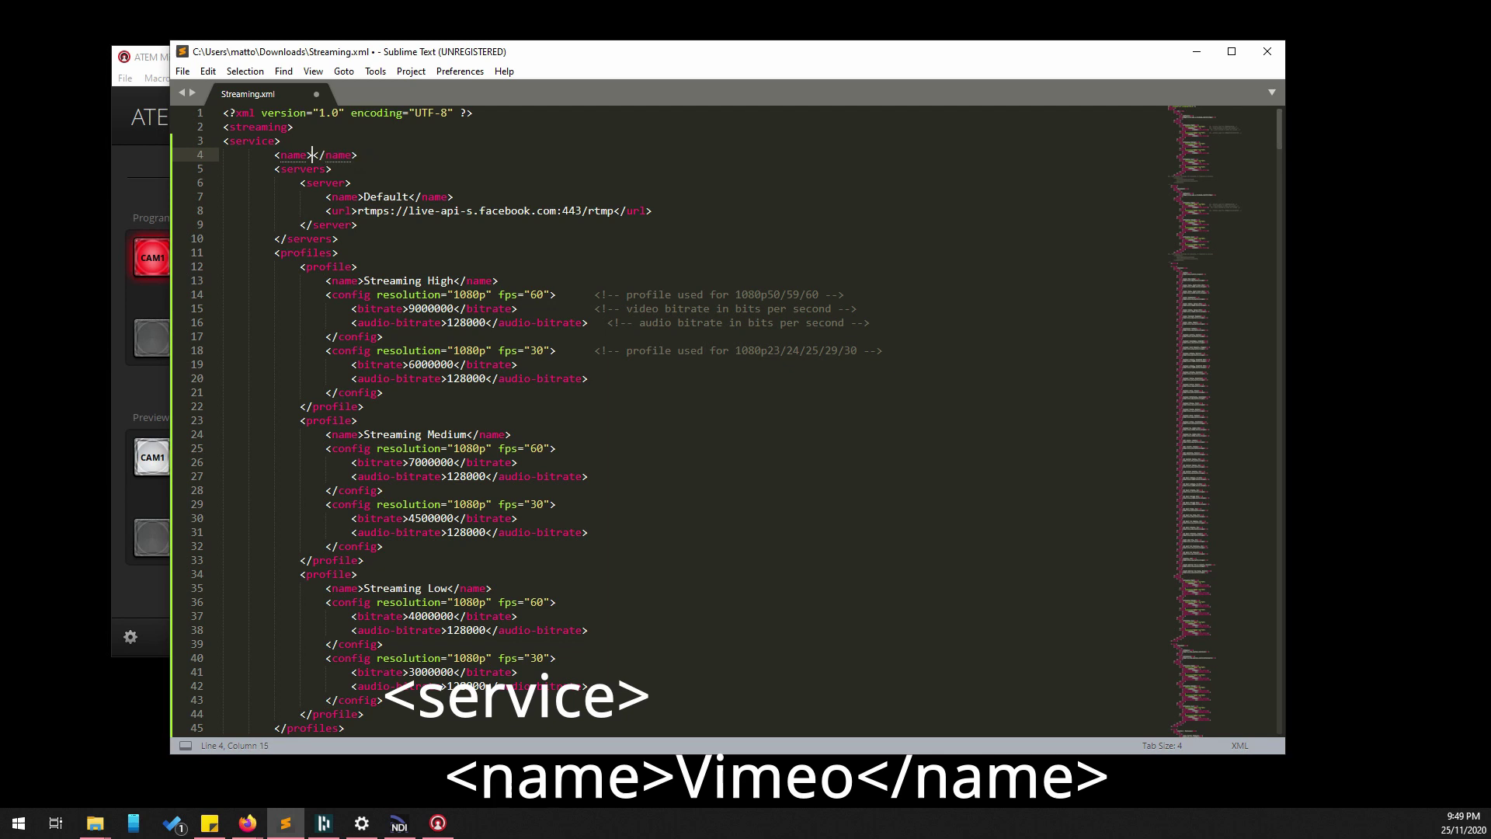
pyautogui.write('Vimeo')
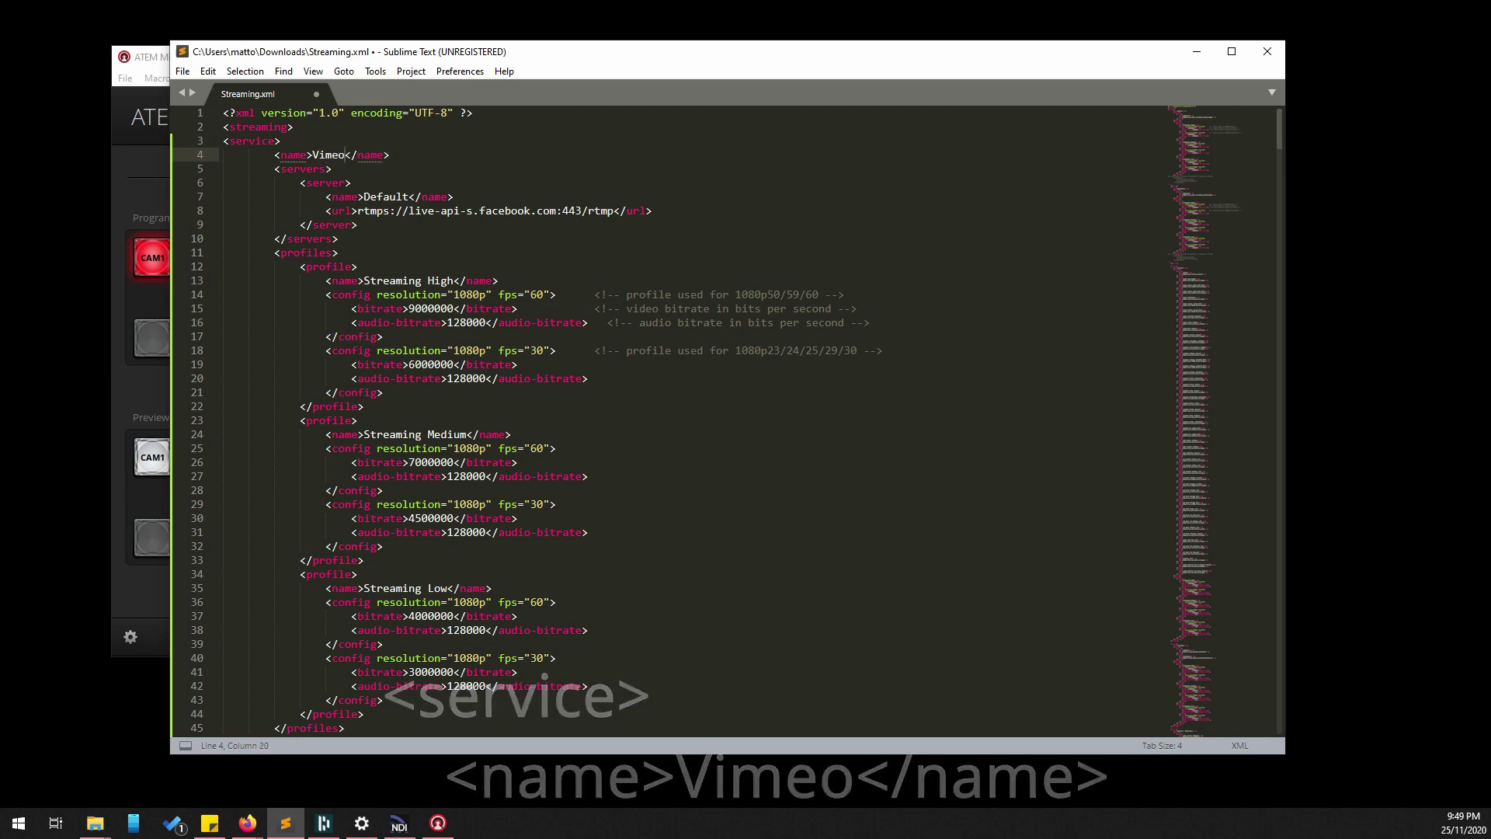
# - Replace the Vimeo service's Default server URL with rtmp://rtmp-global.cloud.vimeo.com/live
pyautogui.click(453, 196)
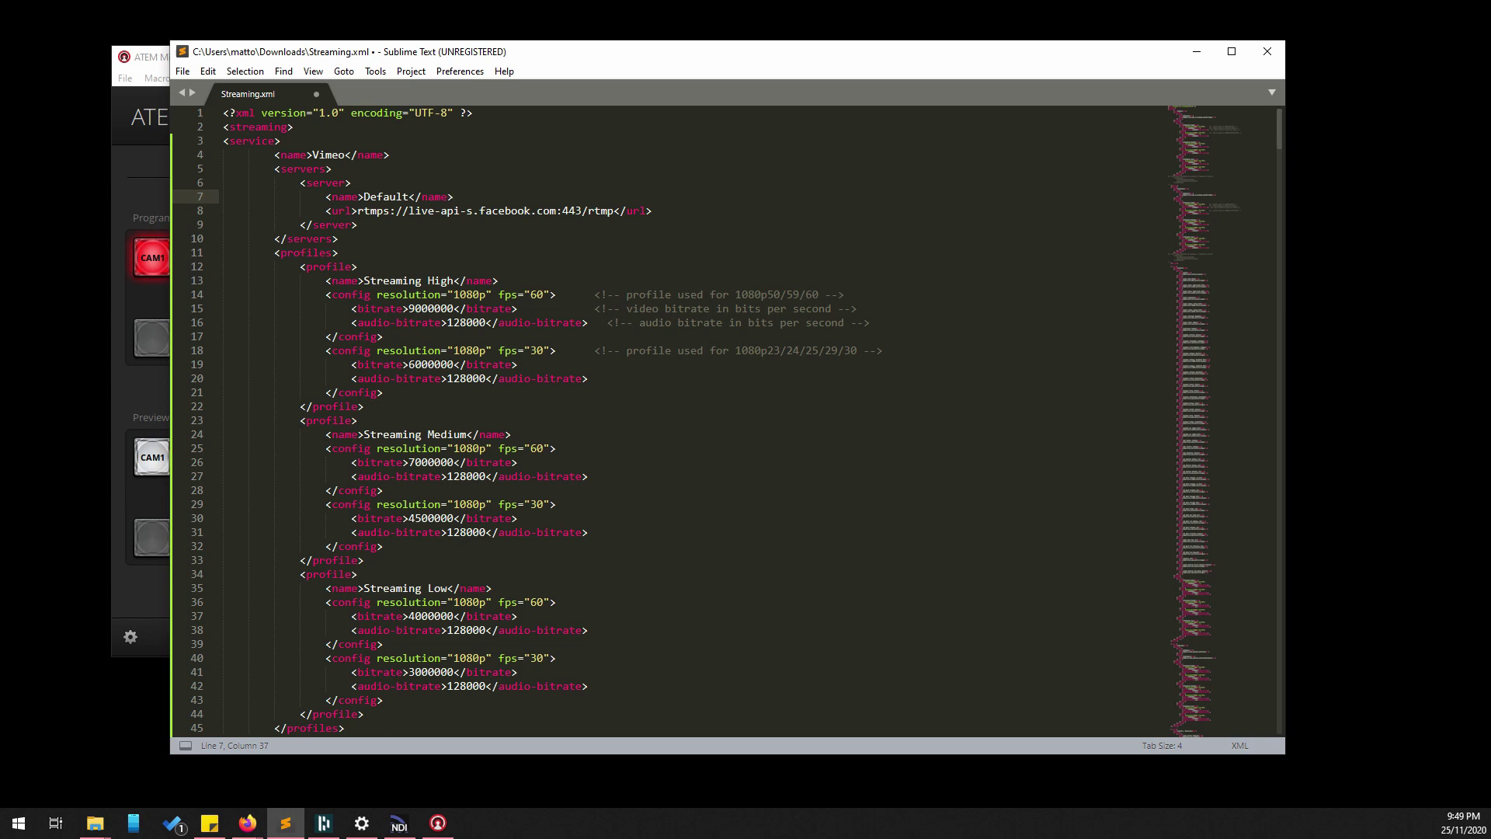
pyautogui.hotkey('alt', 'Tab')
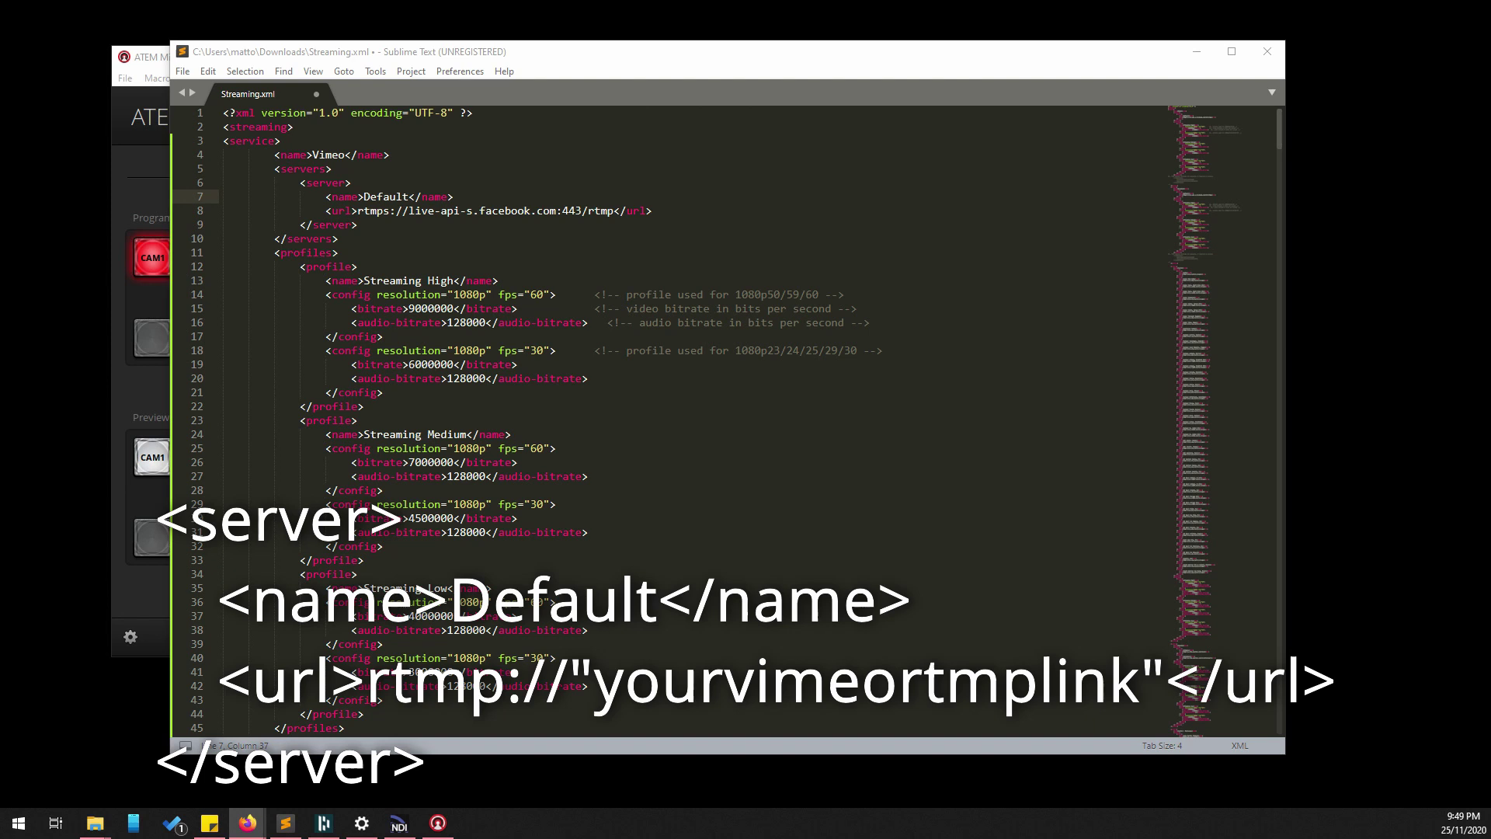
pyautogui.moveTo(613, 211); pyautogui.dragTo(357, 211)
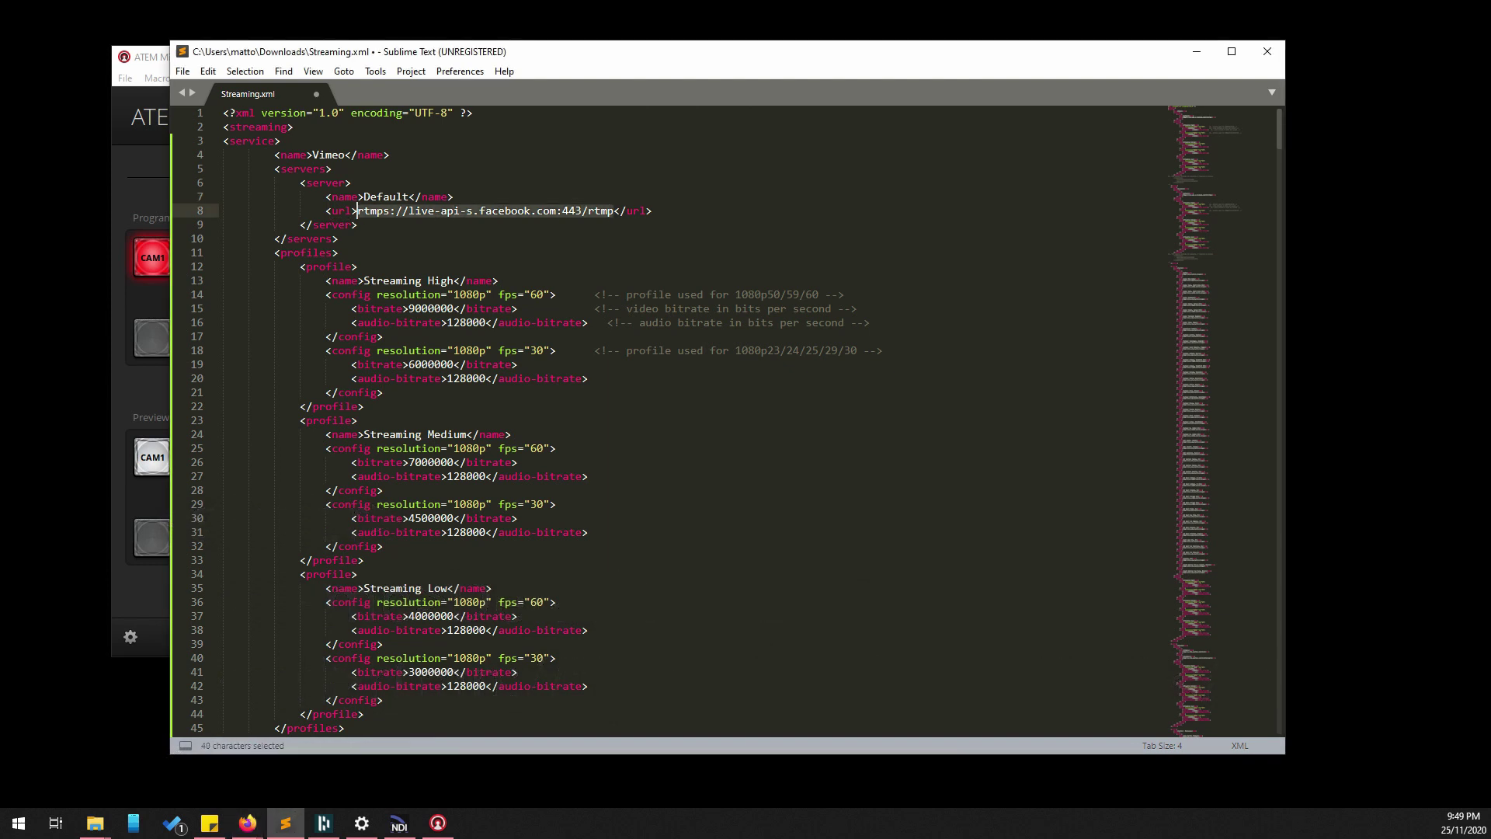
pyautogui.hotkey('ctrl', 'v')
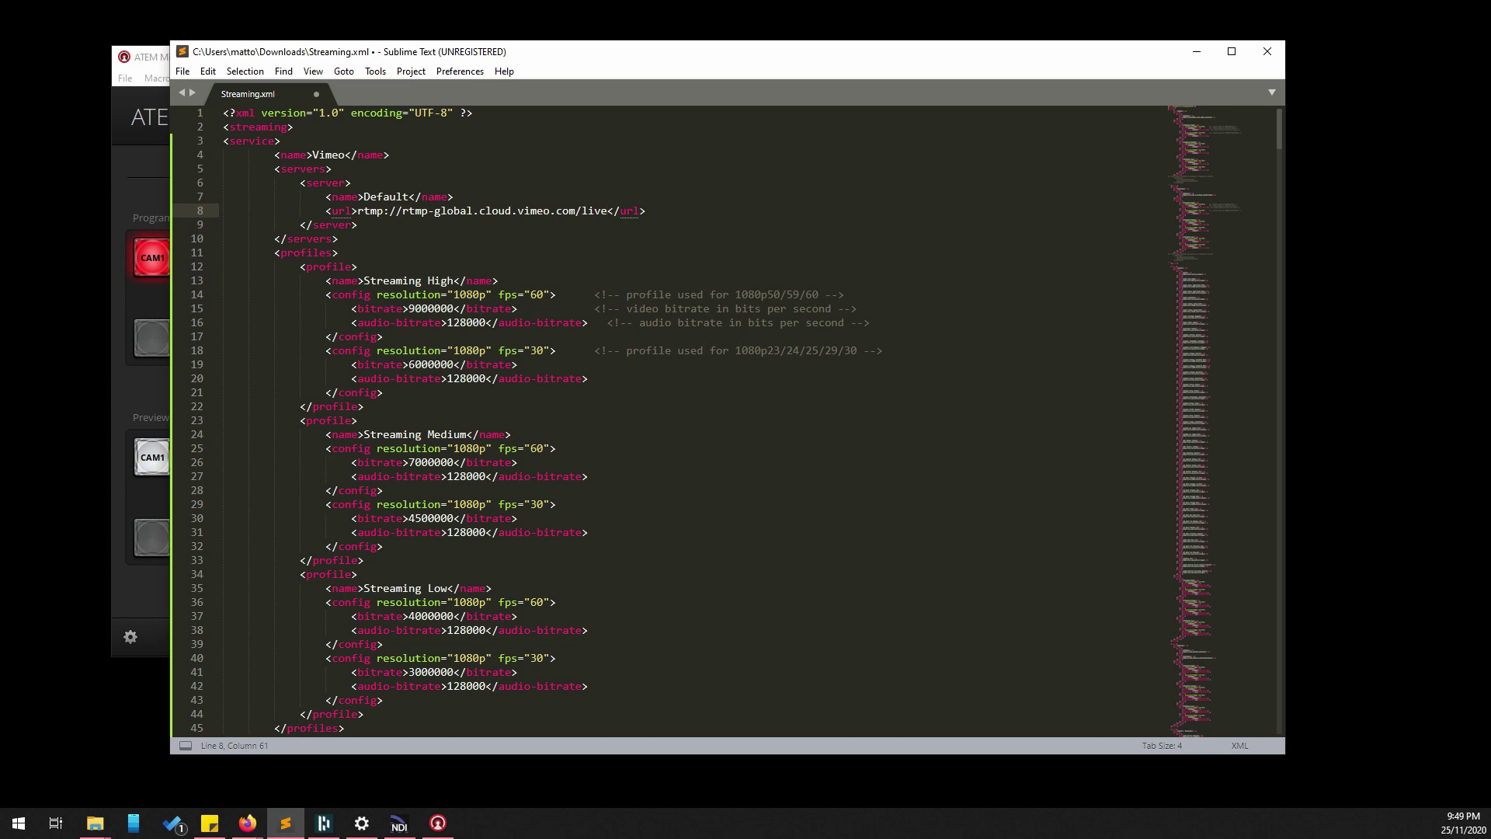
pyautogui.scroll(-2, 691, 419)
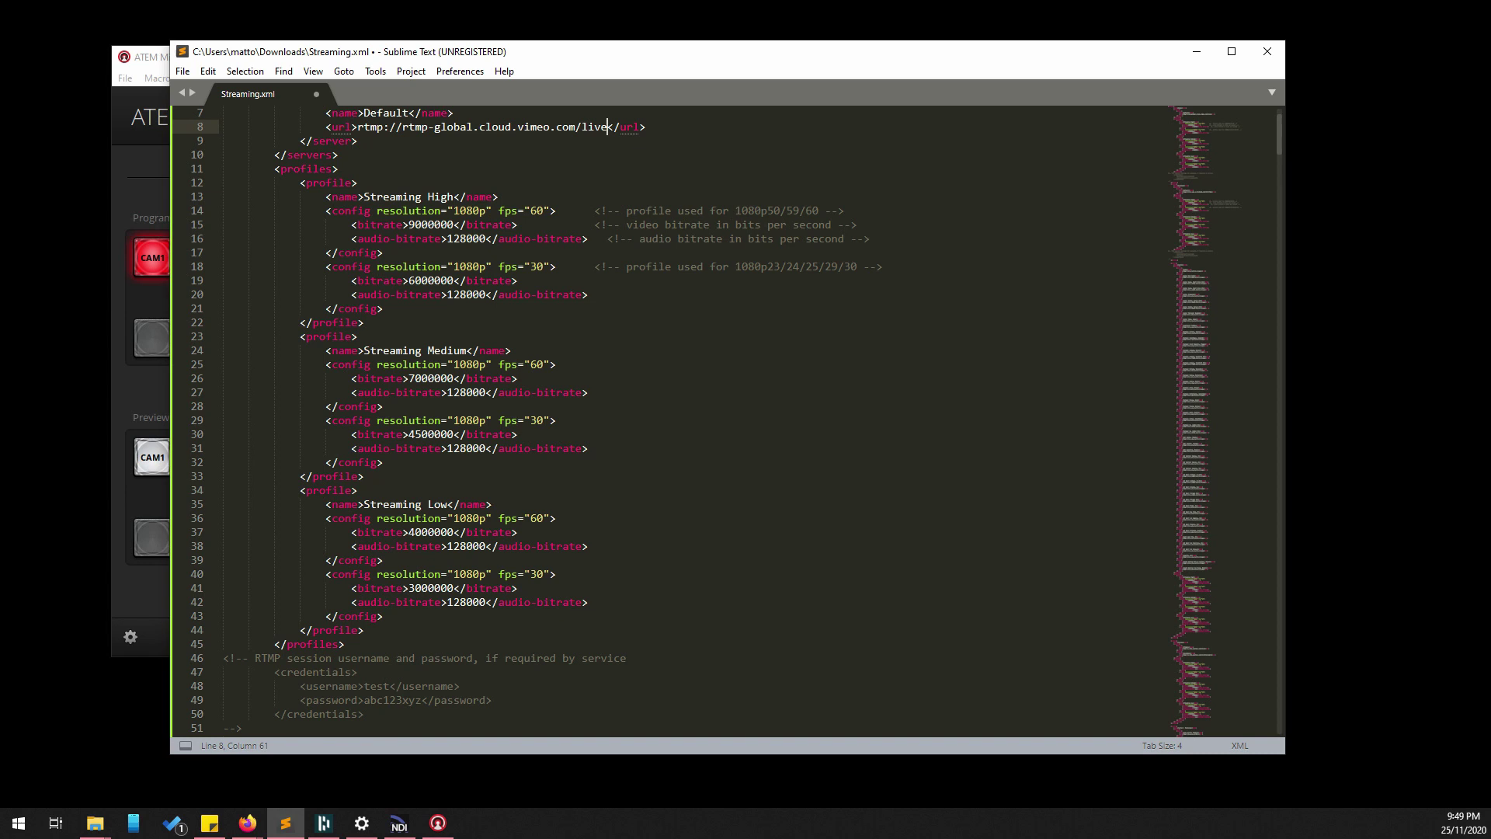
# - Save the edited file as Streaming.xml in the Downloads folder, overwriting the existing copy
pyautogui.moveTo(565, 54); pyautogui.dragTo(603, 51)
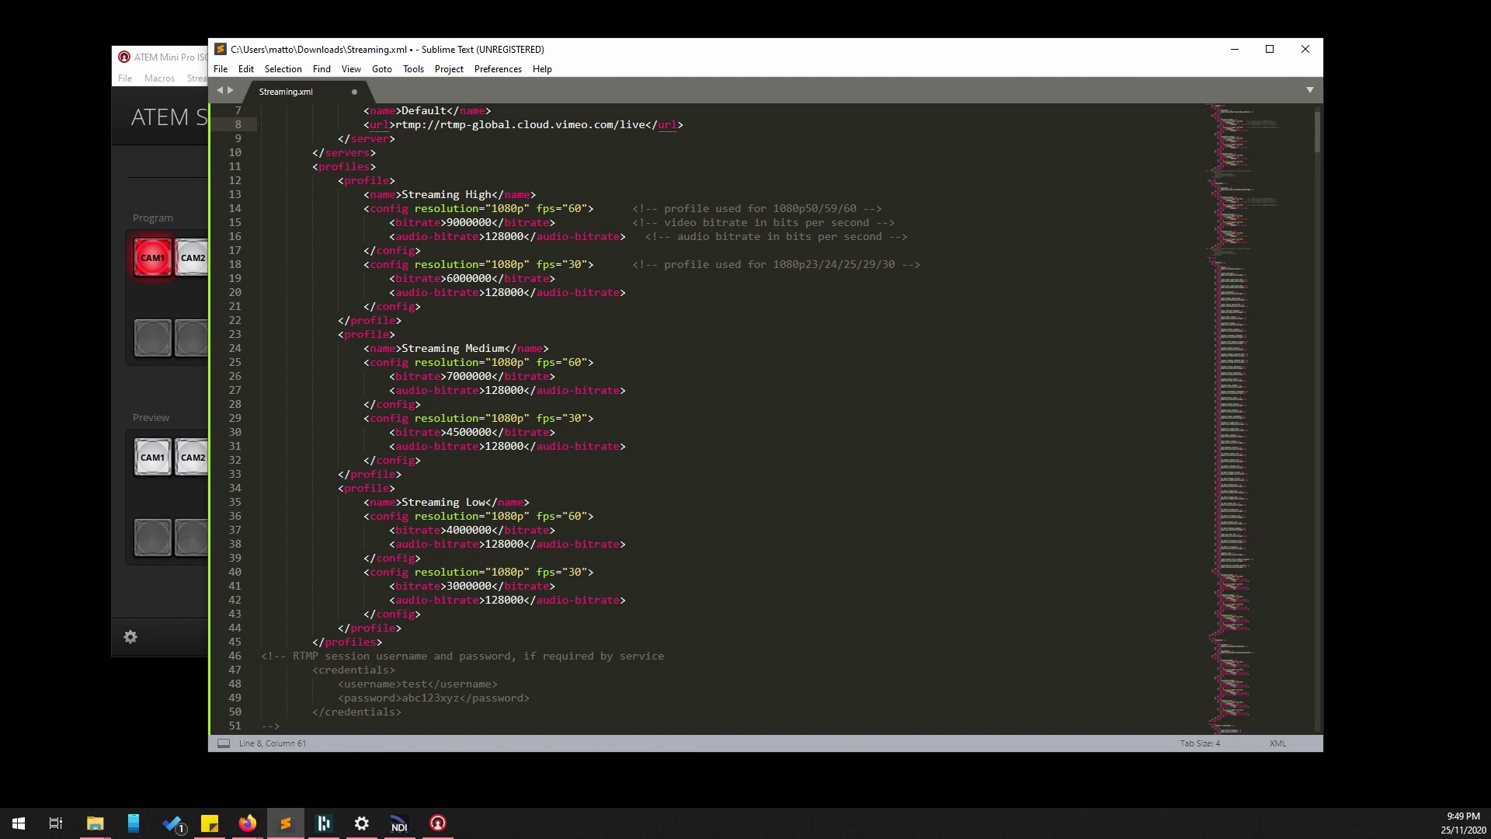
pyautogui.click(221, 68)
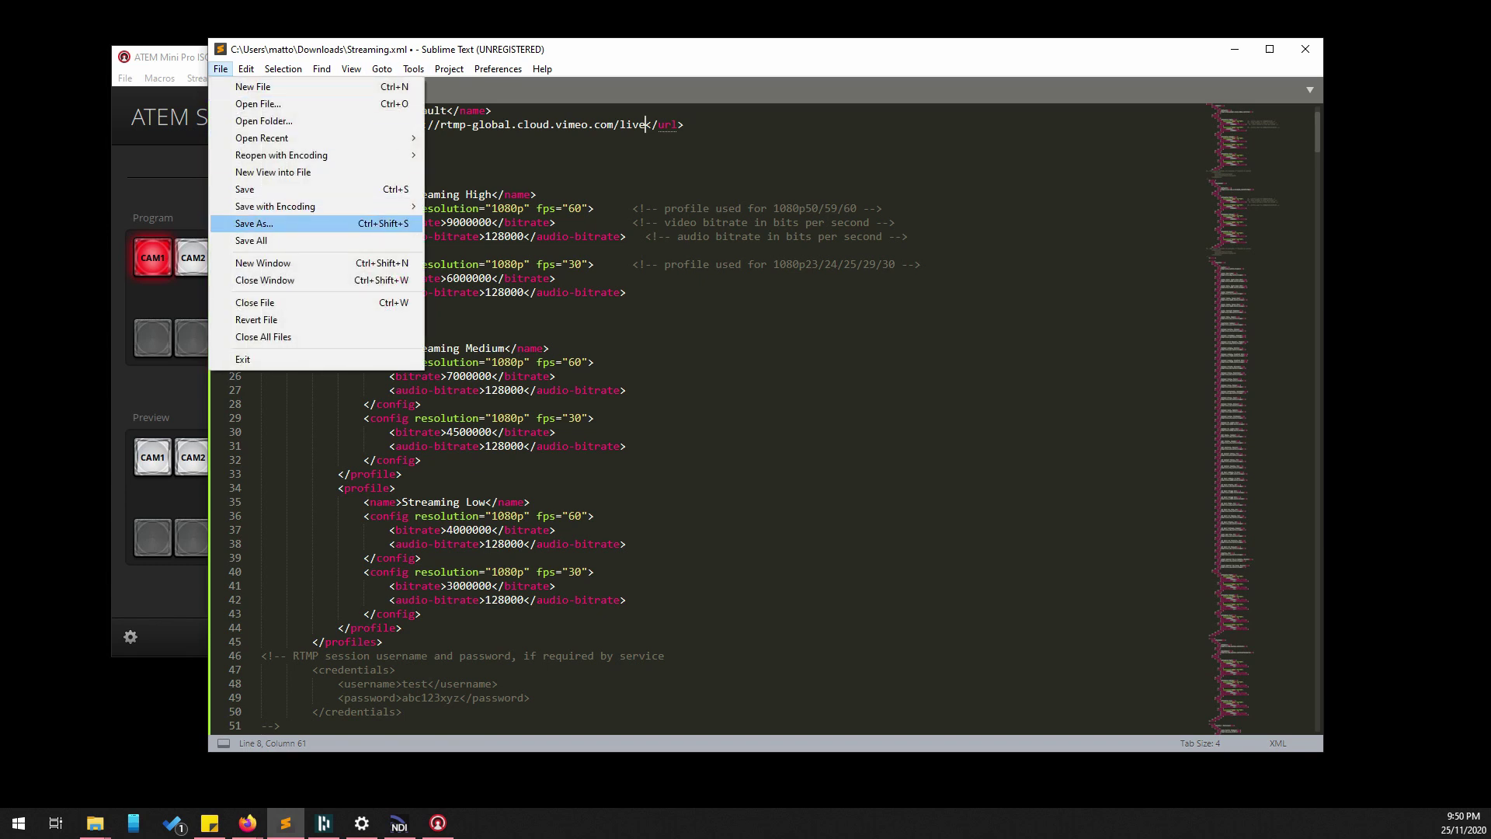
pyautogui.click(254, 223)
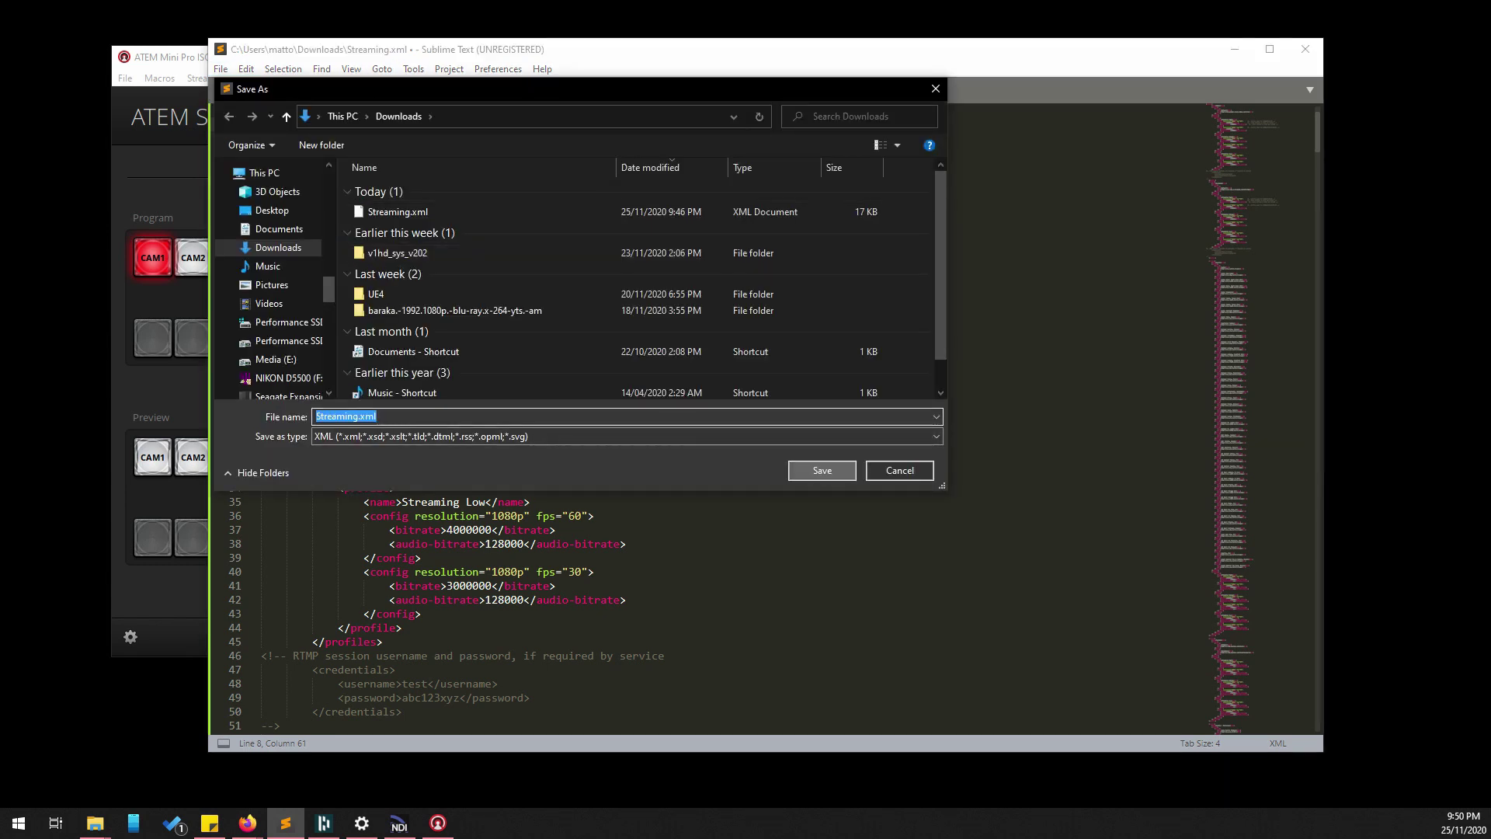
pyautogui.click(823, 469)
pyautogui.click(838, 413)
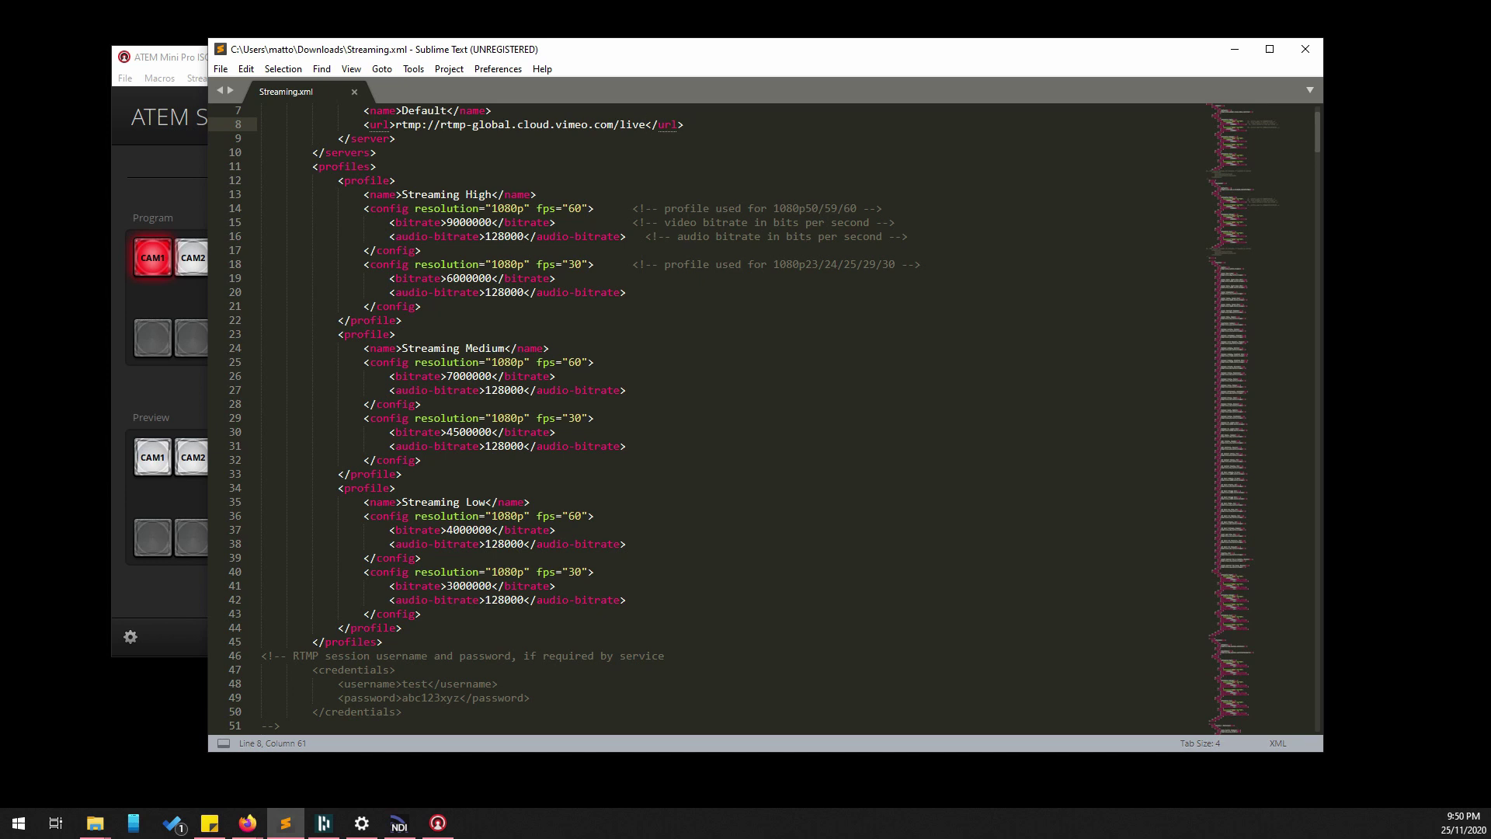
# - Switch to ATEM Software Control and set the Live Stream platform to Vimeo
pyautogui.hotkey('alt', 'Tab')
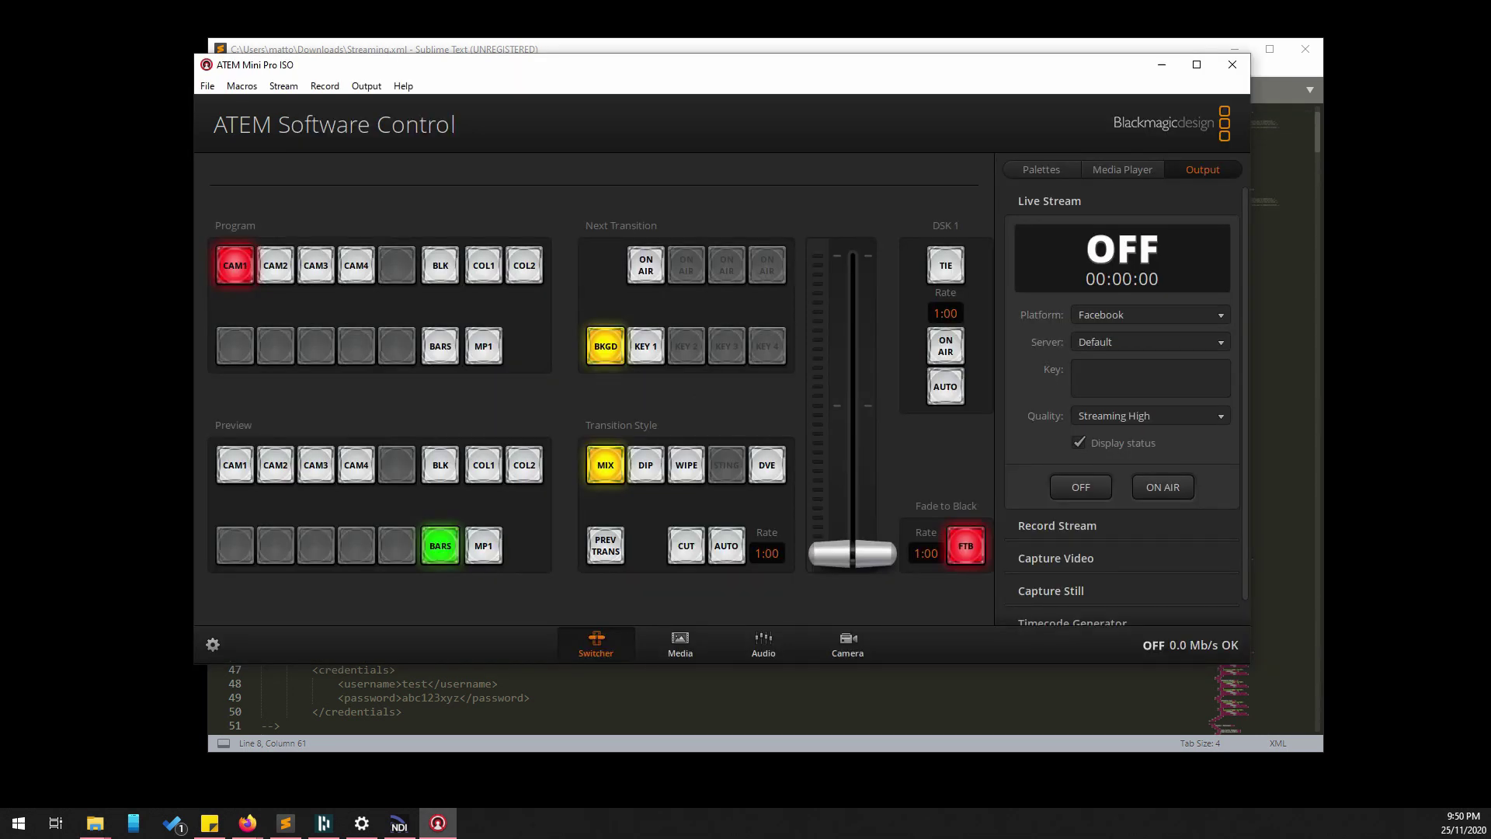
pyautogui.click(1150, 314)
pyautogui.click(1105, 297)
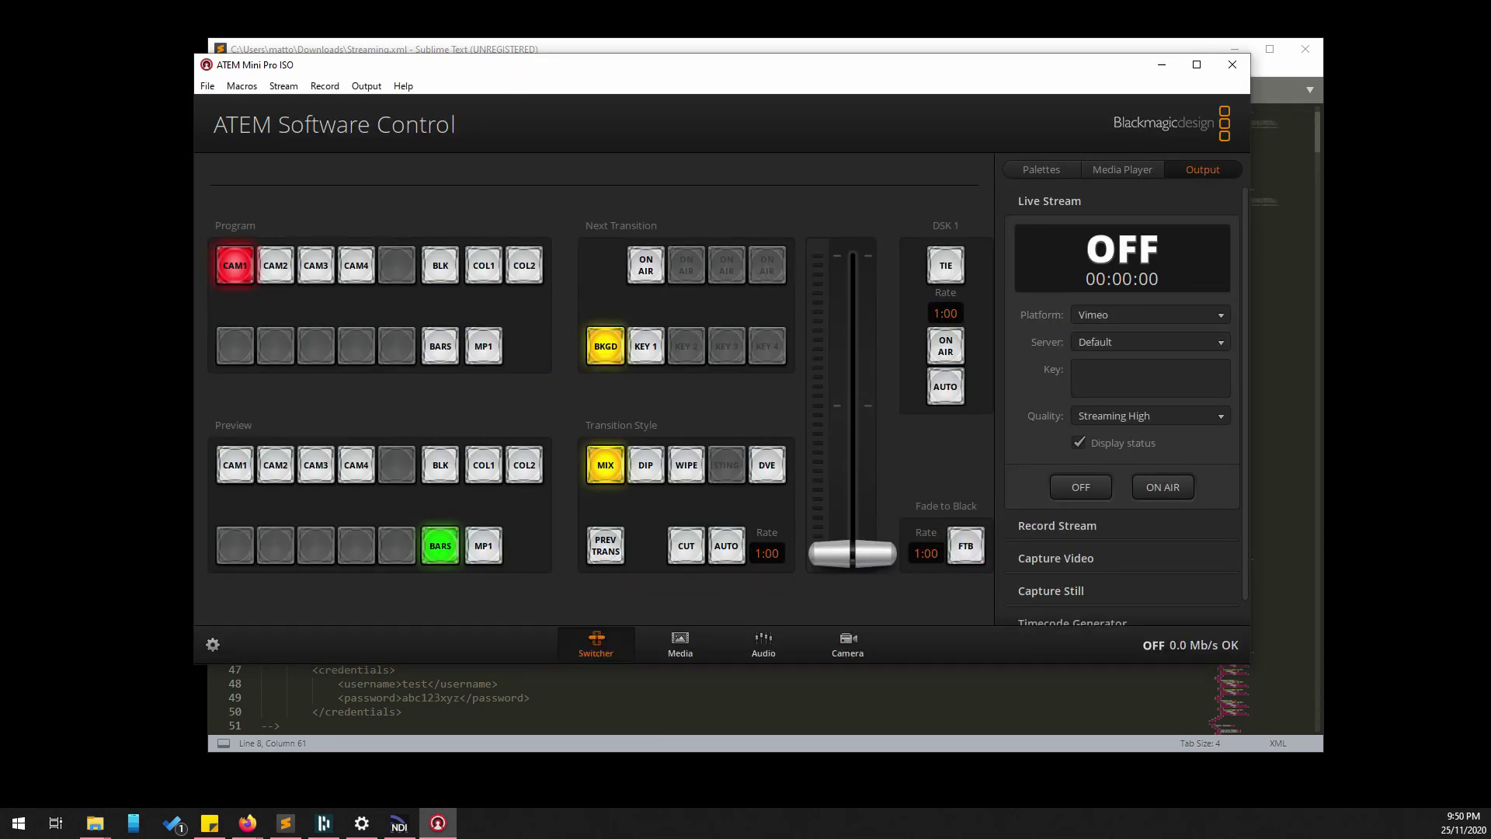
# - Activate the empty stream key field, and display the list of streaming platforms again
pyautogui.click(1150, 377)
pyautogui.scroll(-1, 1149, 377)
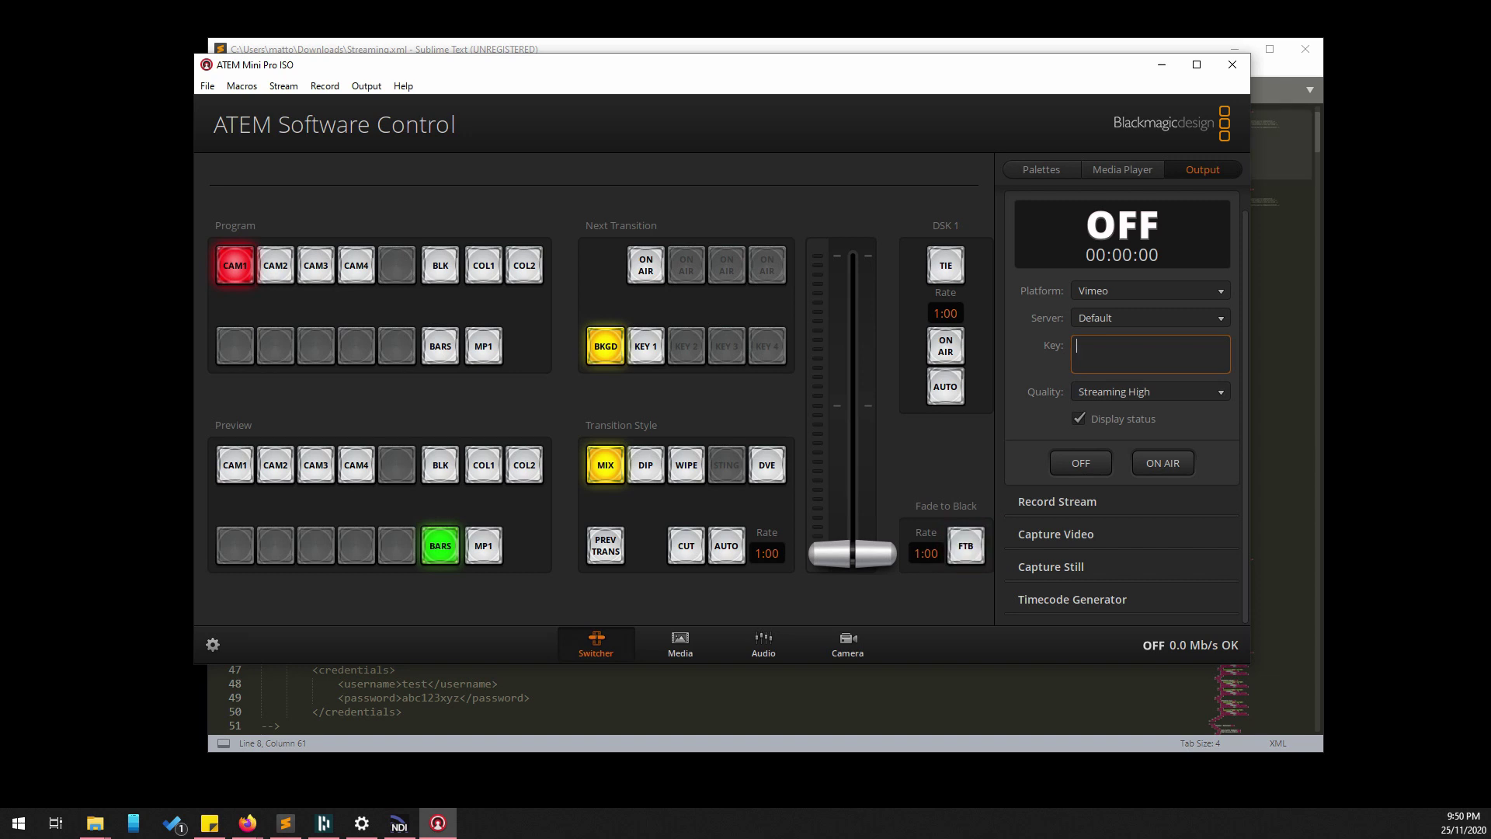
pyautogui.click(1150, 290)
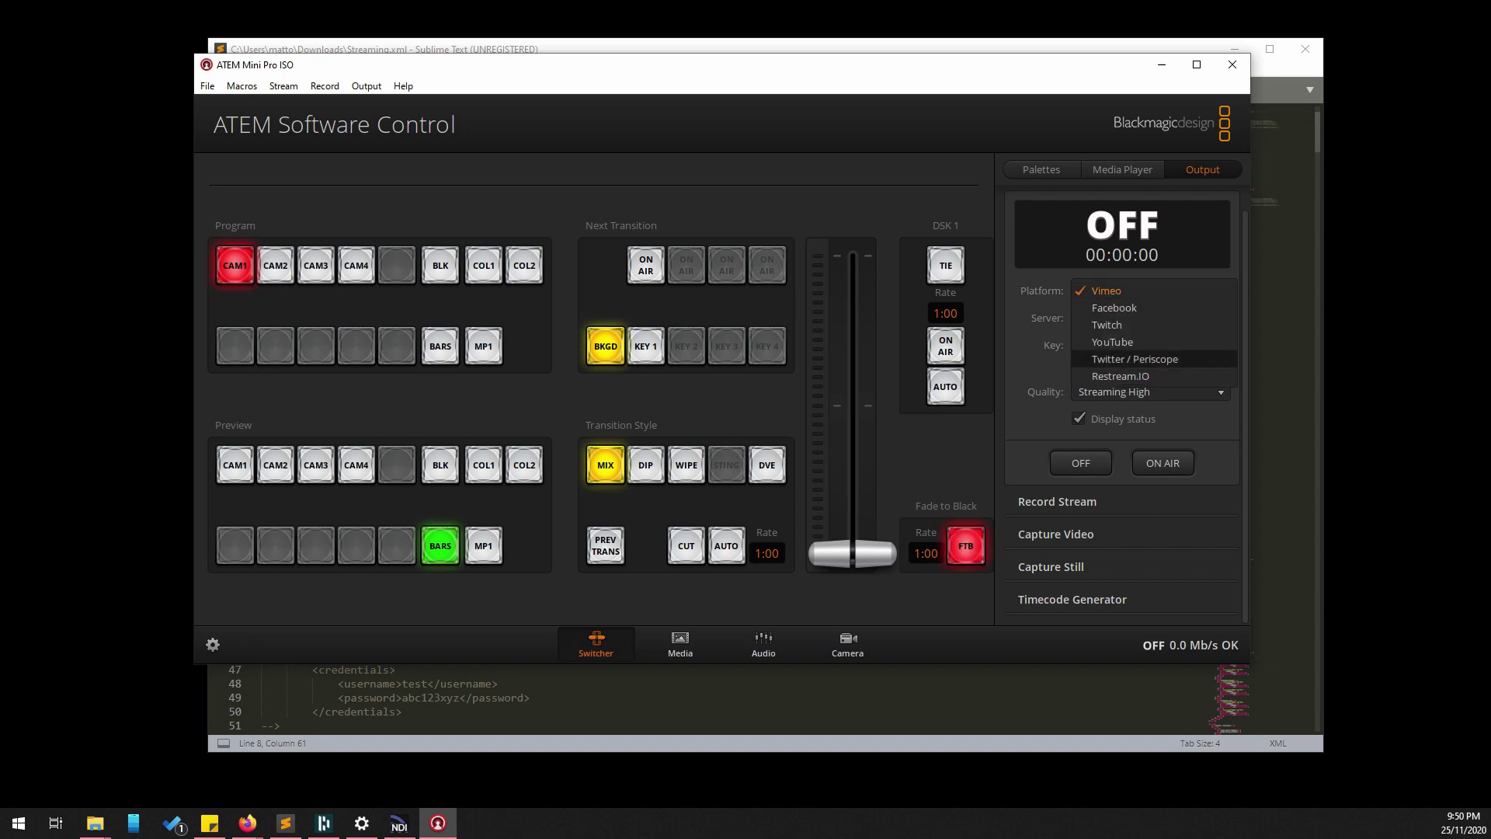
# - Check the list of streaming platforms with Vimeo kept as the choice, and activate its empty stream key field
pyautogui.press('Escape')
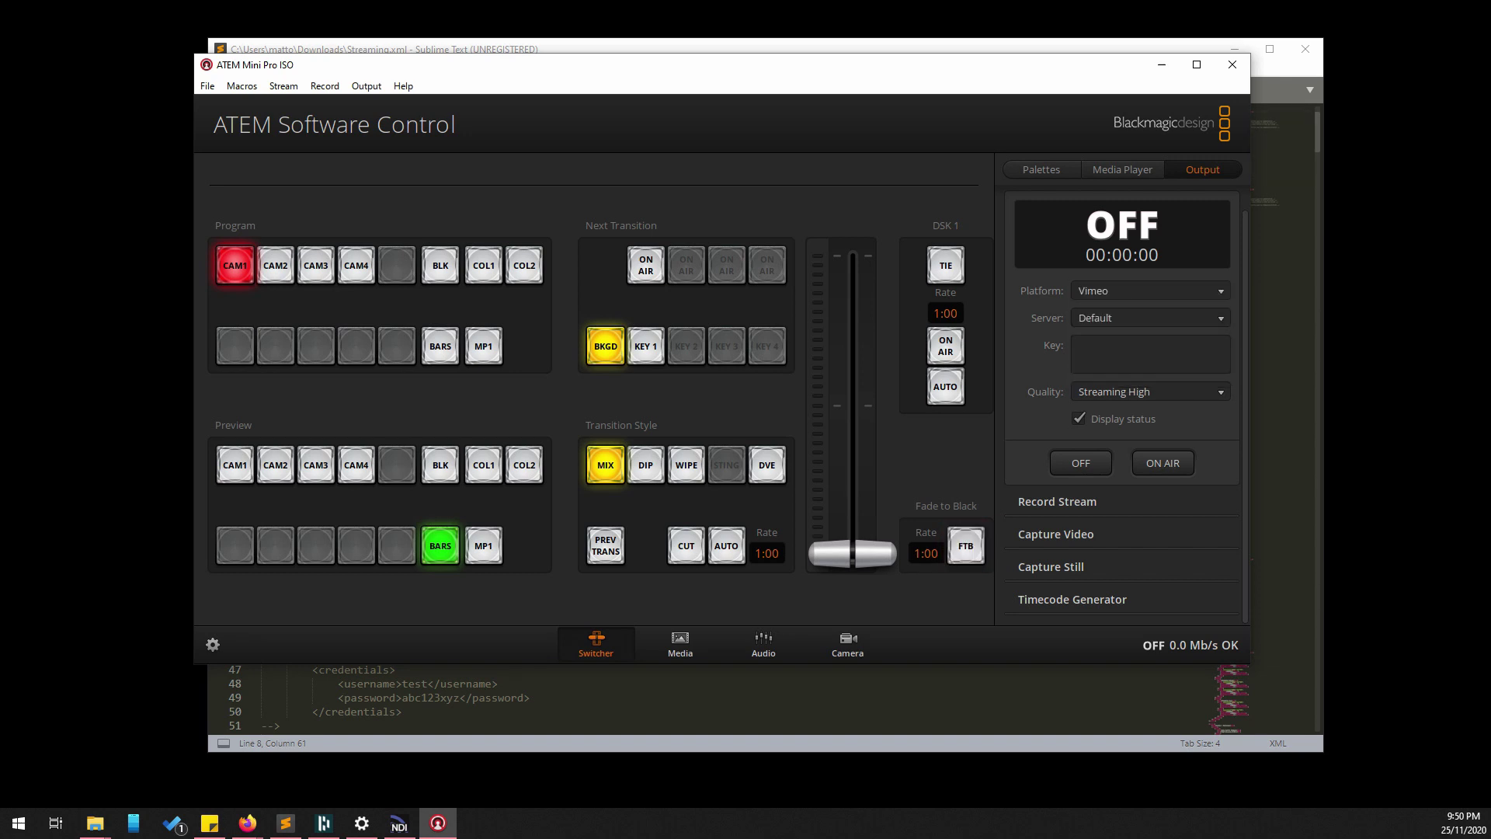
pyautogui.click(1149, 291)
pyautogui.press('Escape')
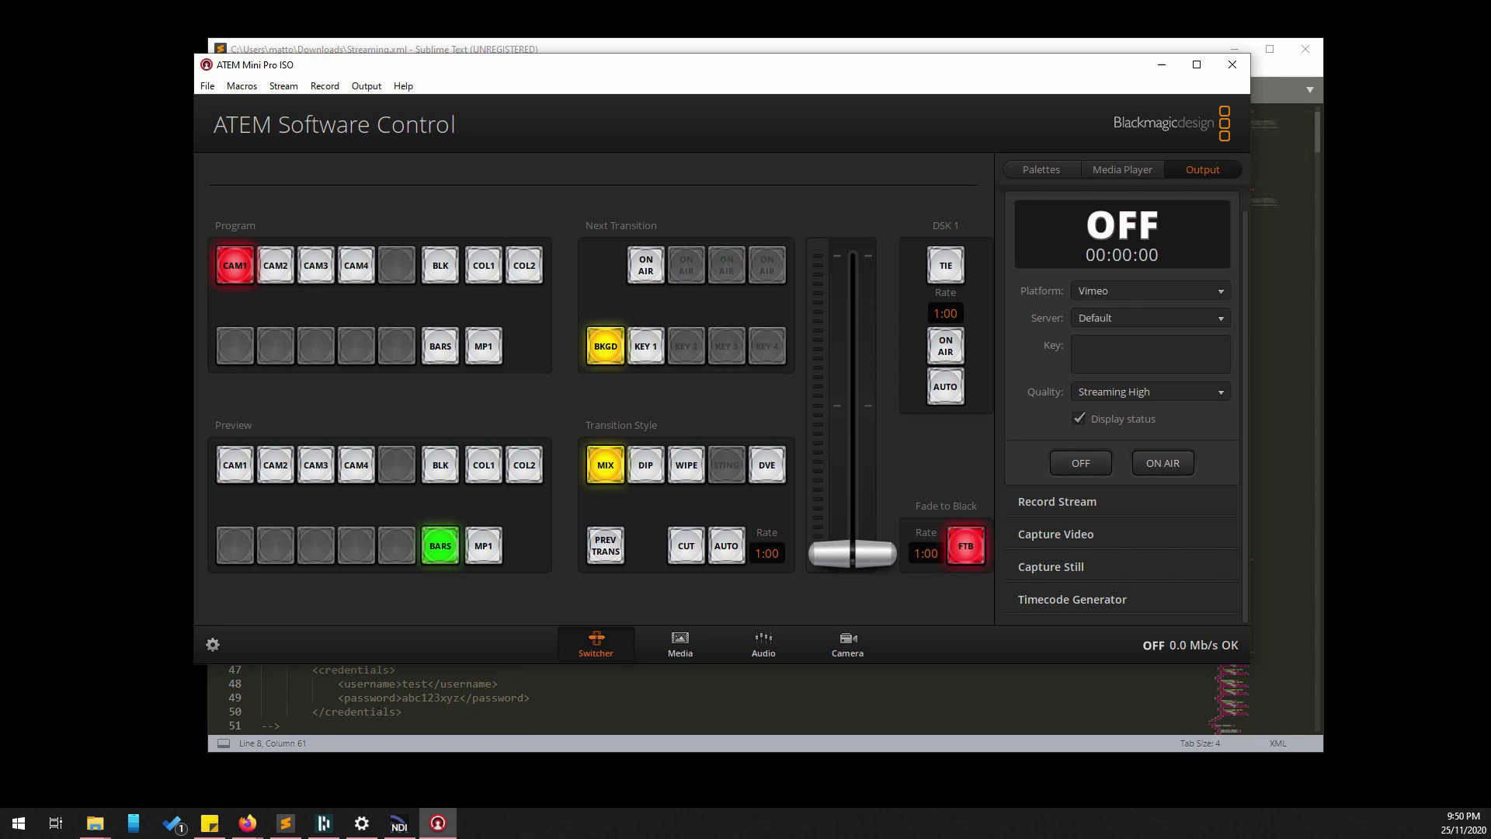
pyautogui.click(1149, 354)
# - Switch to Sublime Text and add an opening <key> tag on a new line after the Vimeo service's servers block
pyautogui.hotkey('alt', 'Tab')
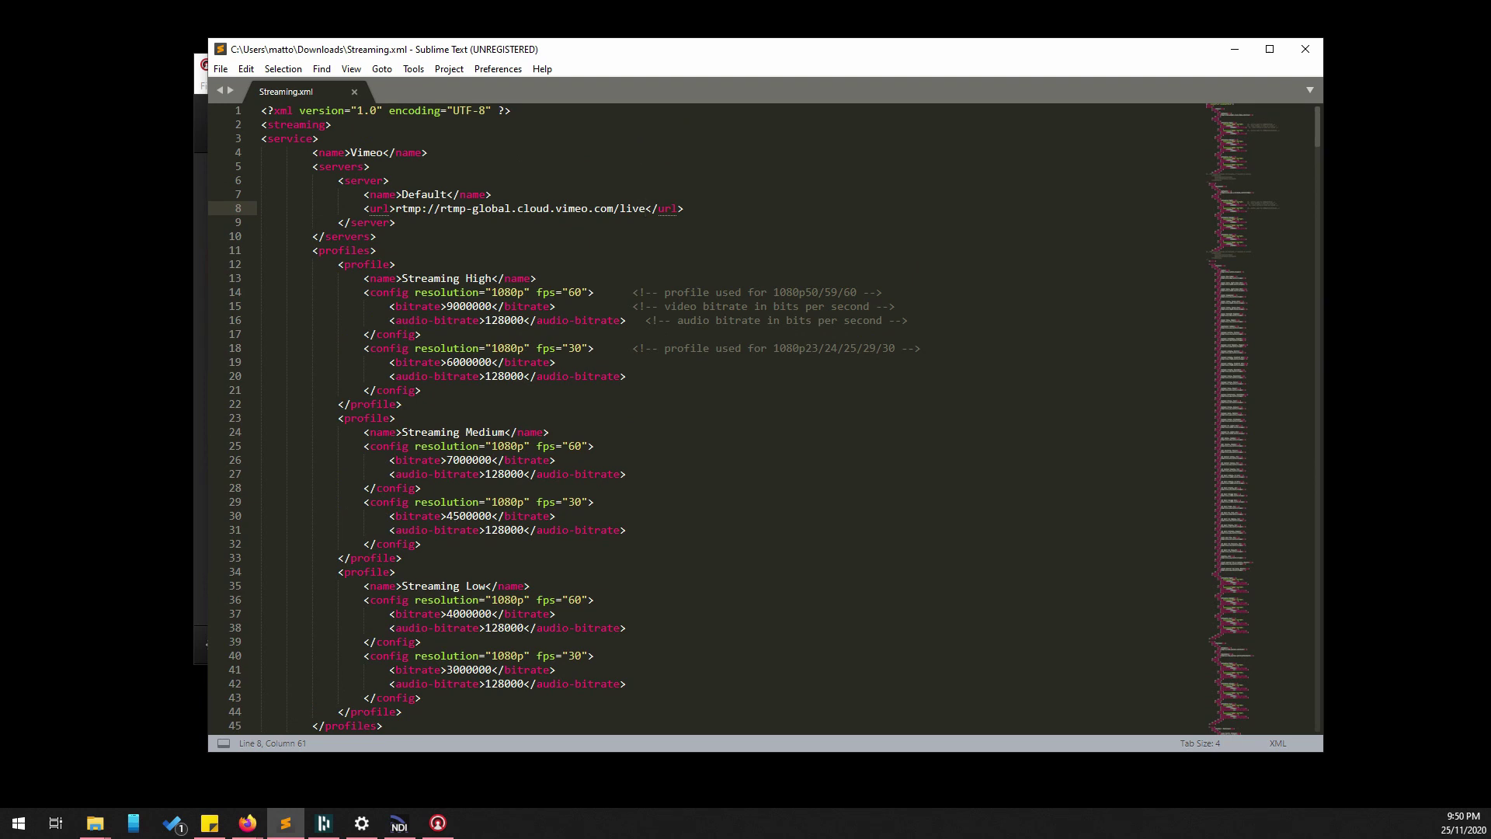
pyautogui.click(376, 236)
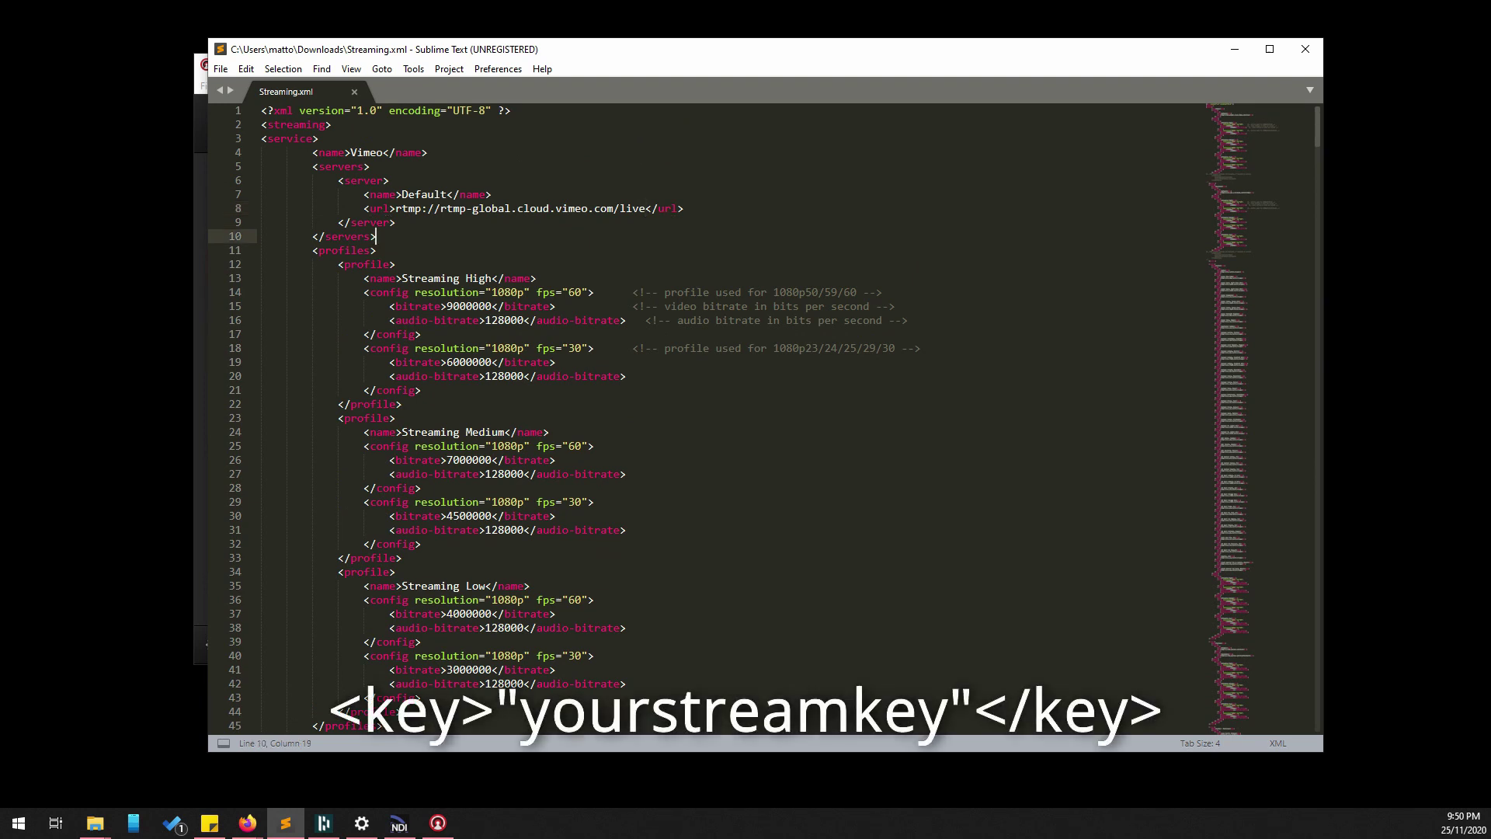
pyautogui.press('Return')
pyautogui.write('<')
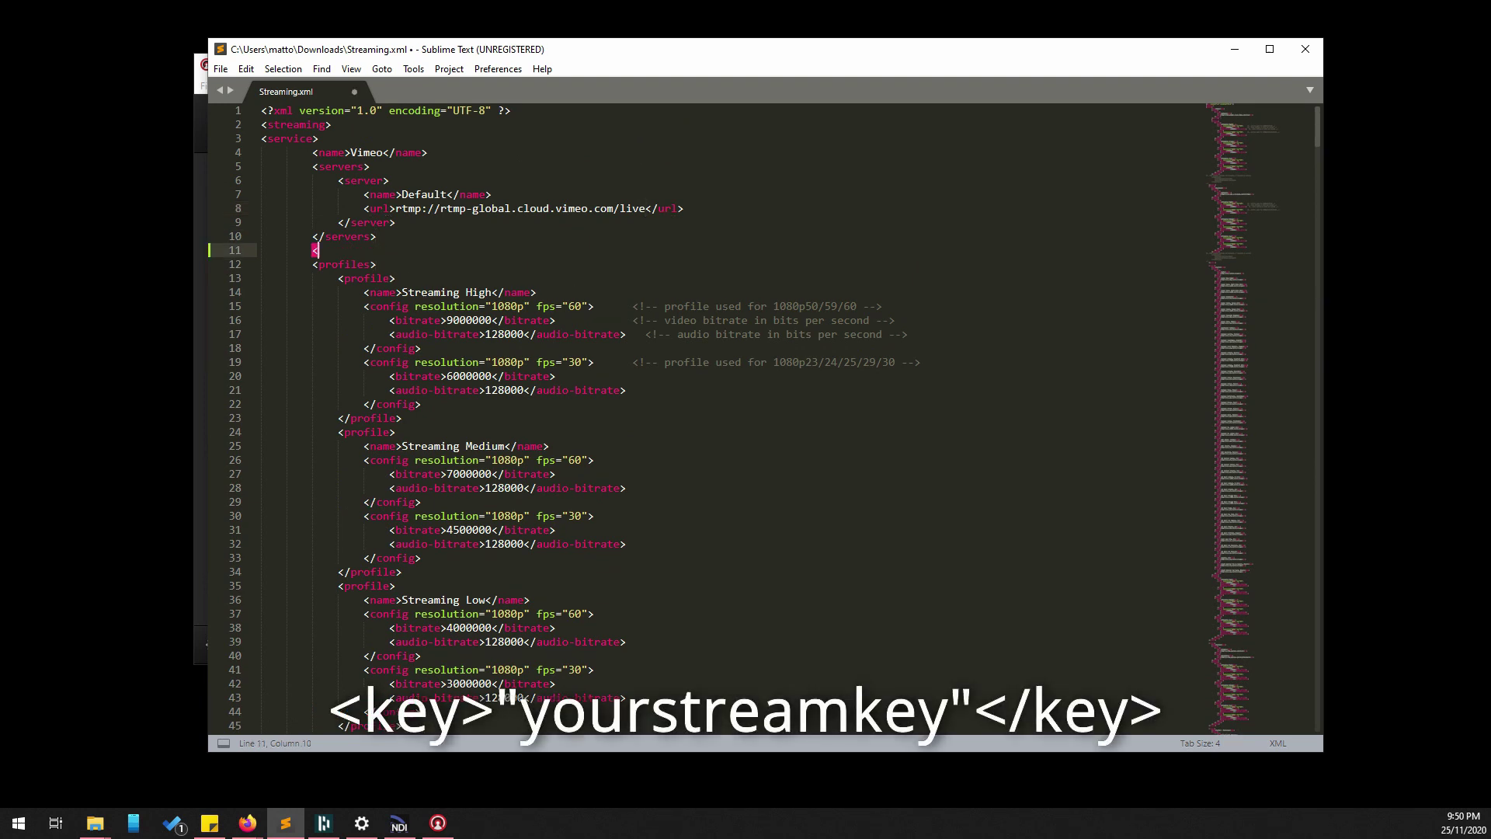
pyautogui.write('key')
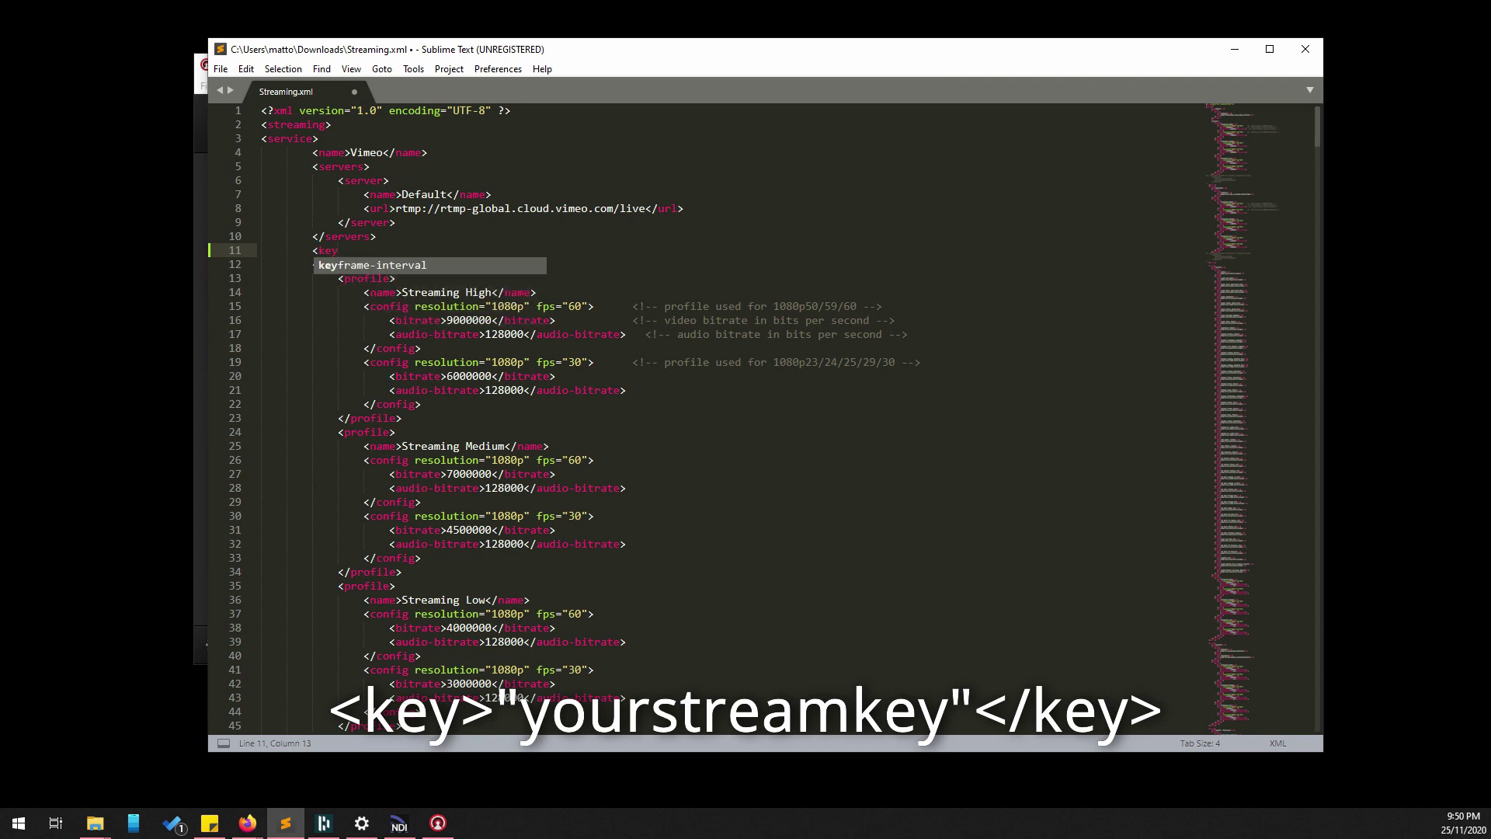
pyautogui.write('>')
pyautogui.press('Return')
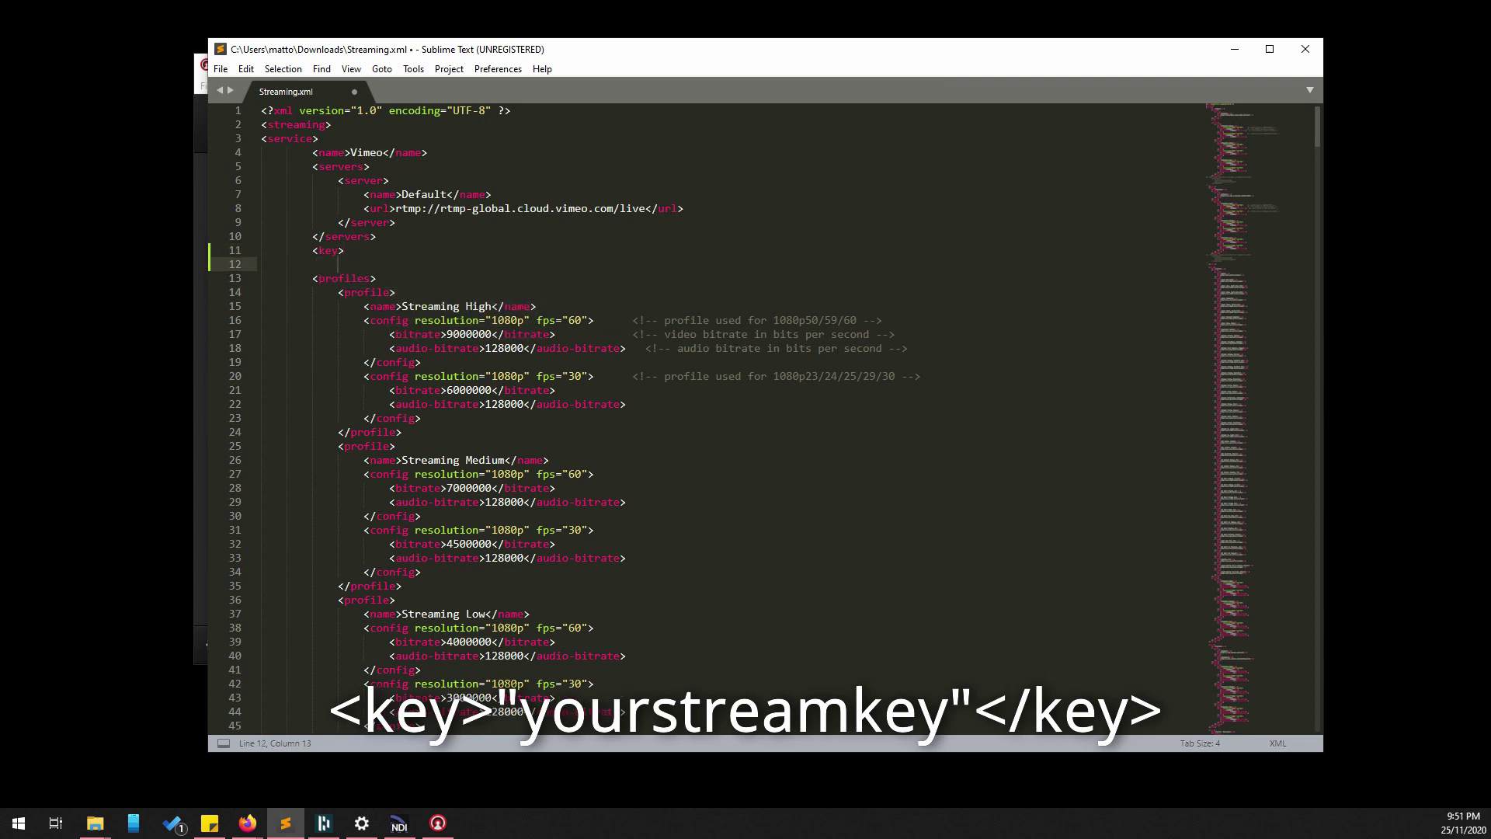
pyautogui.press('BackSpace')
pyautogui.press('BackSpace')
pyautogui.press('BackSpace')
pyautogui.press('BackSpace')
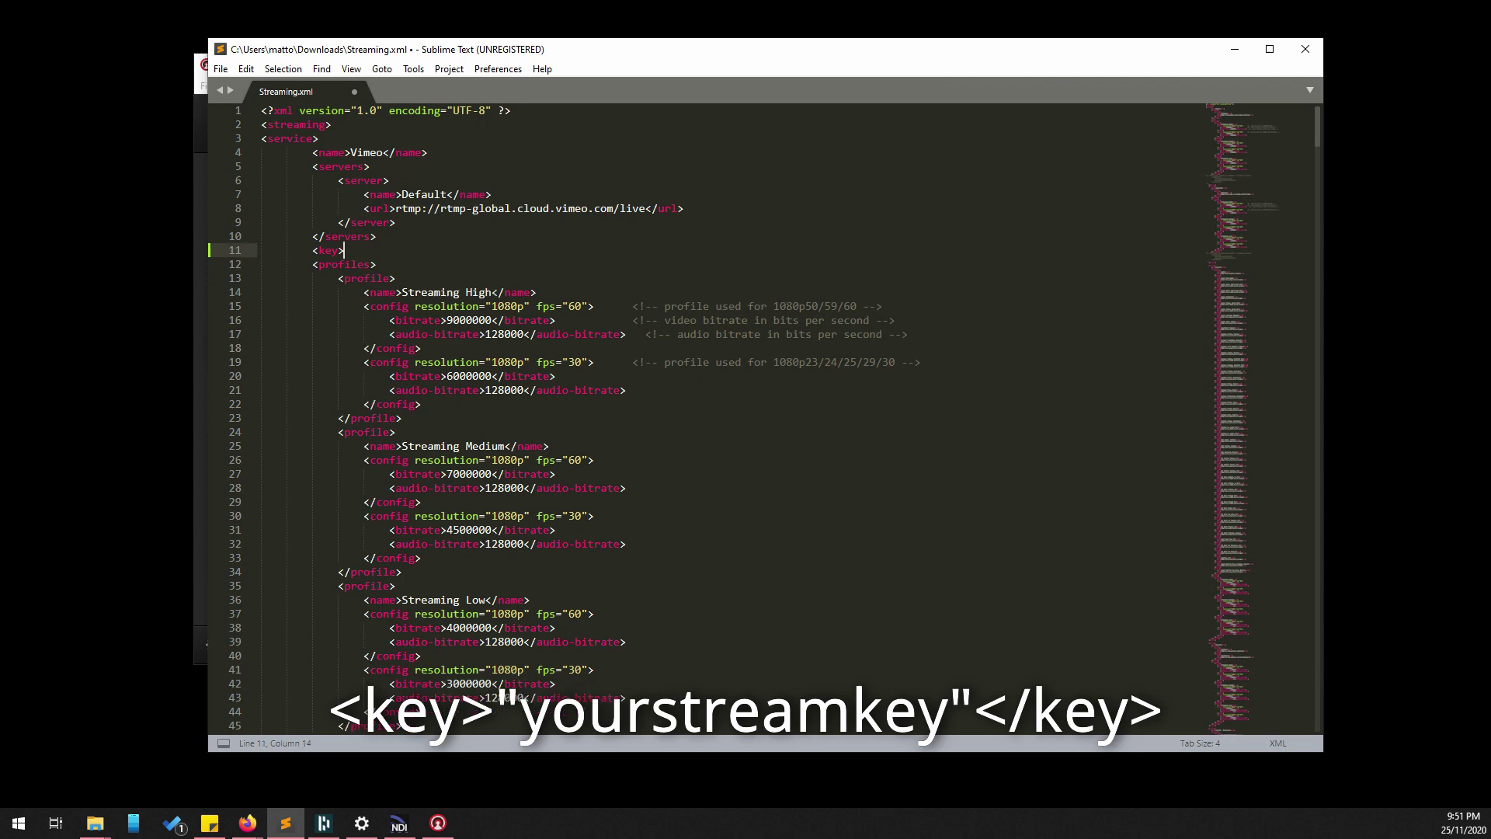
# - Complete the key element with the test stream key and a closing </key> tag, and save Streaming.xml
pyautogui.write('mytest')
pyautogui.press('BackSpace')
pyautogui.press('BackSpace')
pyautogui.press('BackSpace')
pyautogui.press('BackSpace')
pyautogui.write('-test-ke')
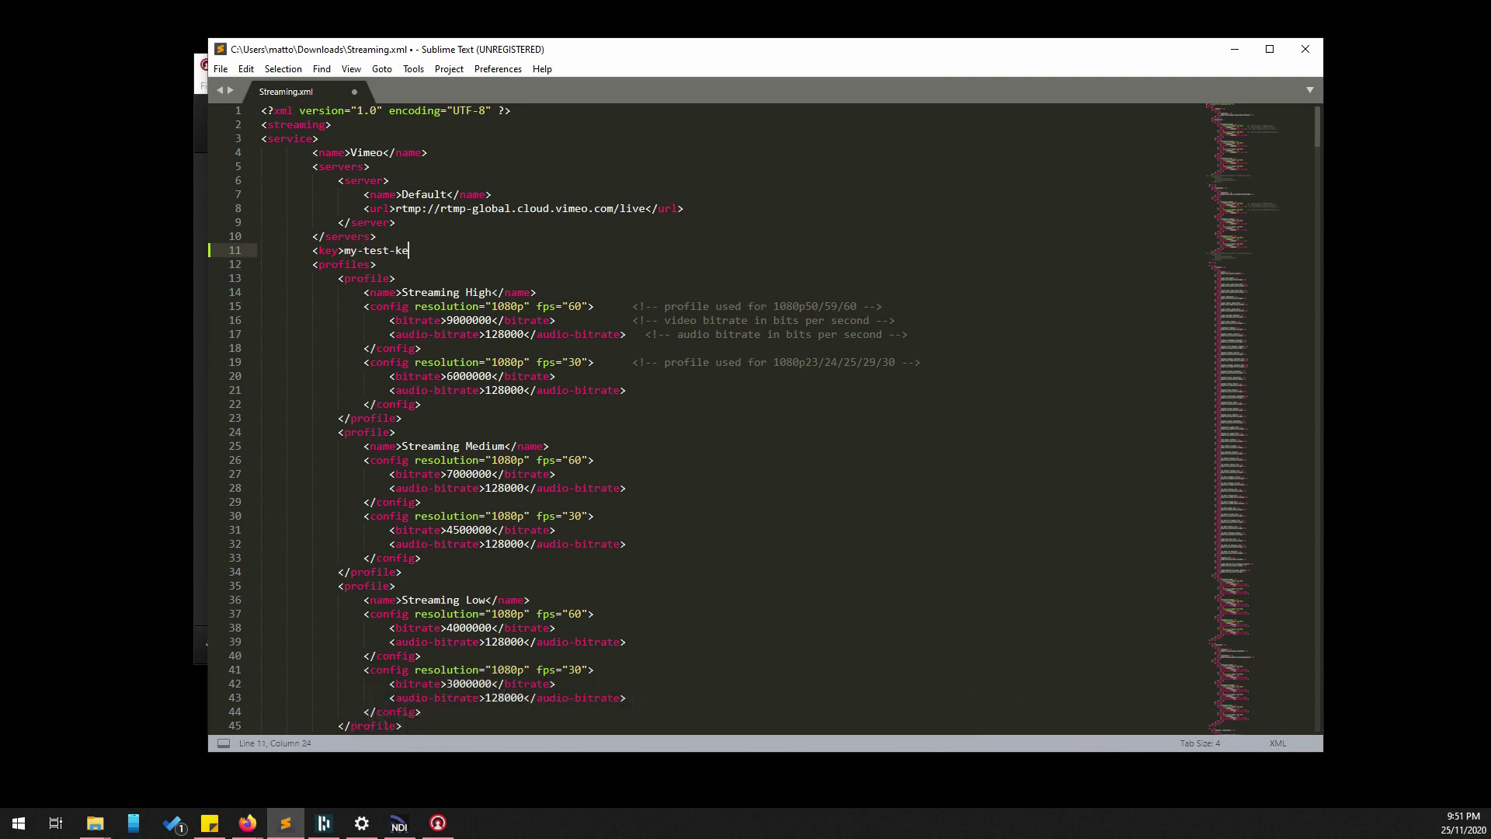
pyautogui.write('y</key>')
pyautogui.click(221, 68)
pyautogui.click(244, 189)
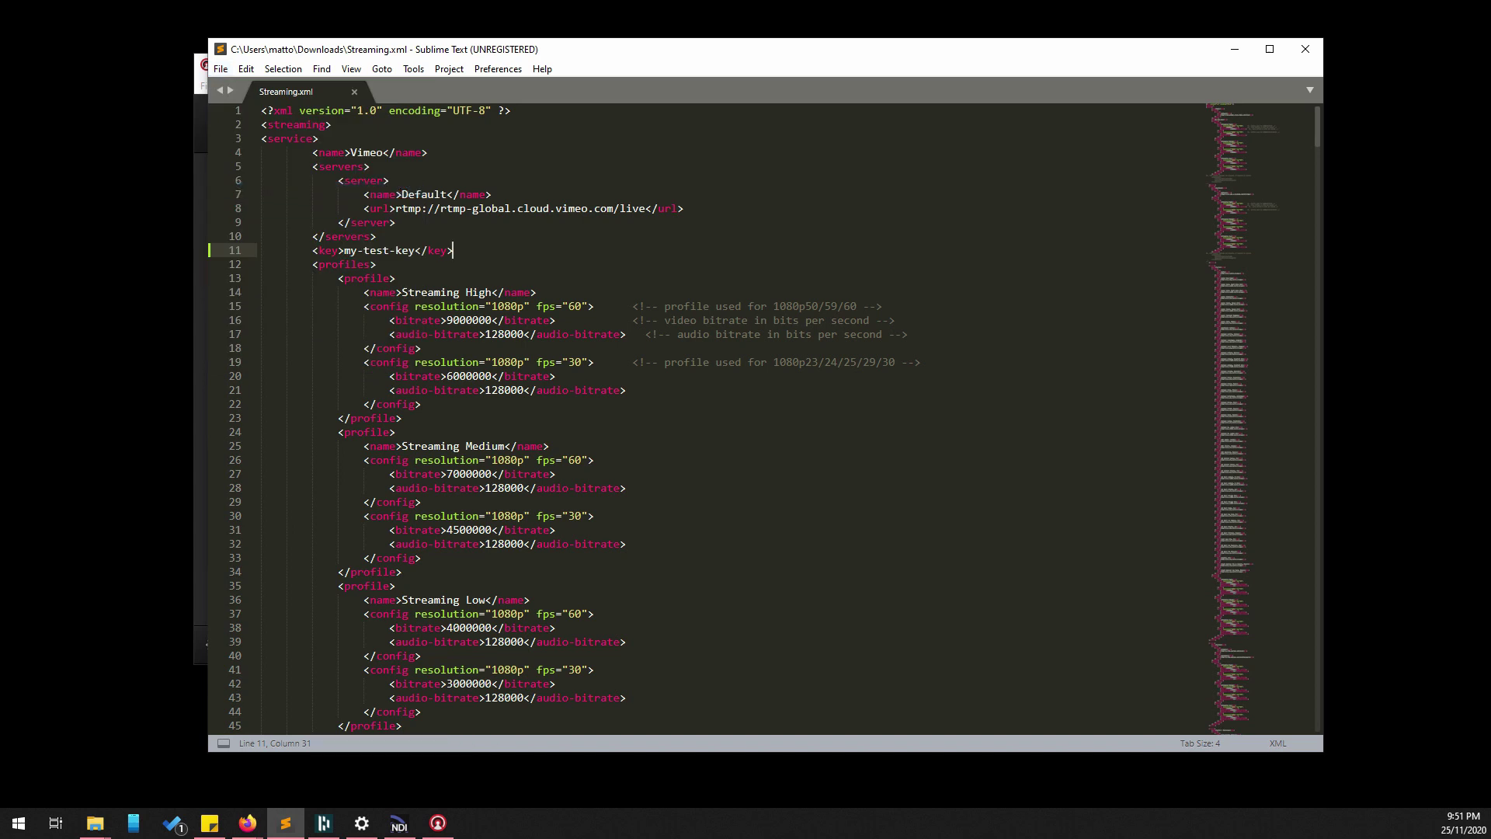
# - Bring ATEM Software Control to the front and restart it to reload the streaming settings
pyautogui.press('super+e')
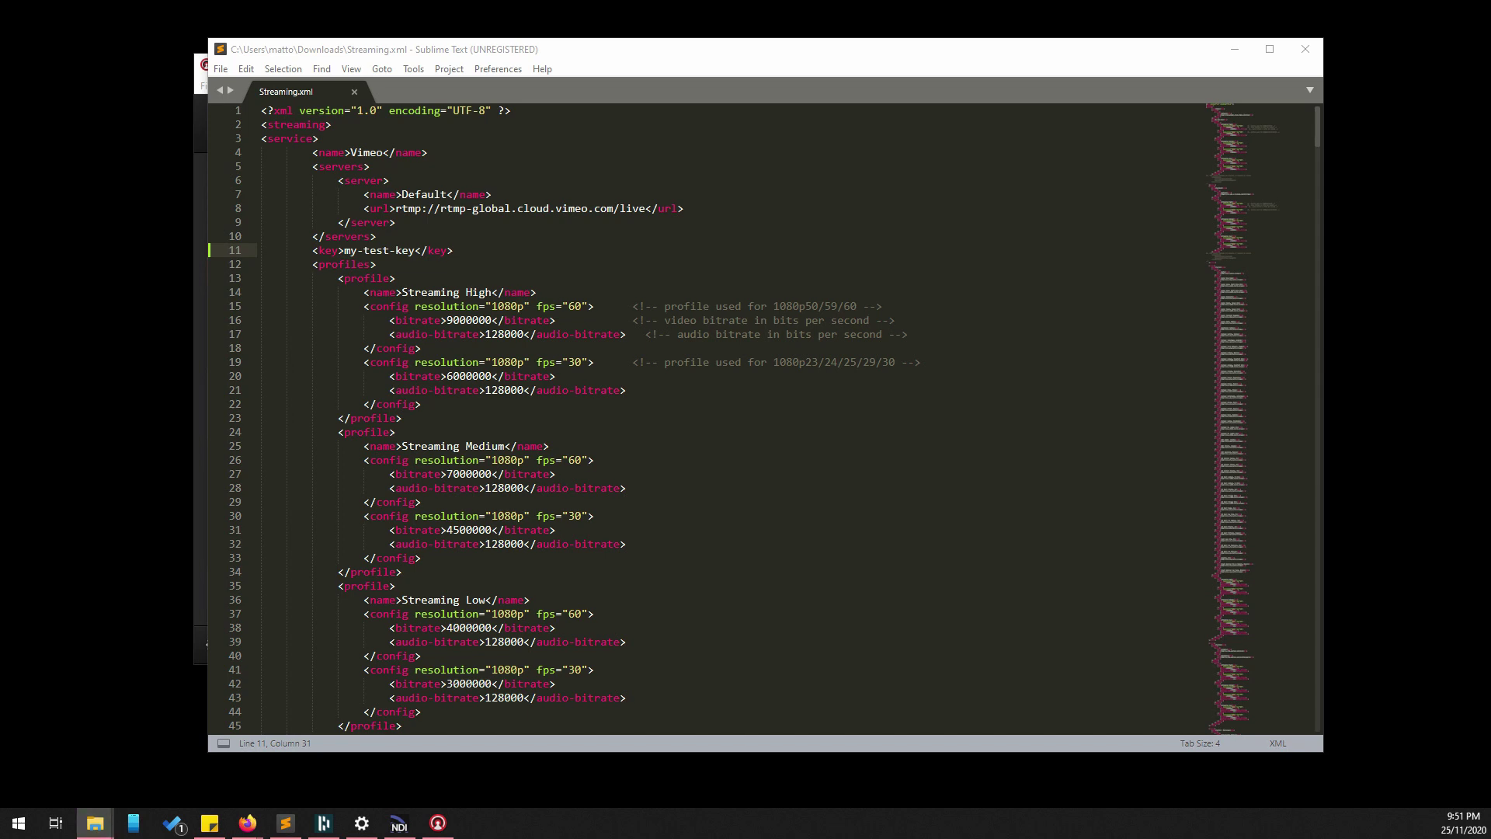
pyautogui.moveTo(333, 51); pyautogui.dragTo(474, 50)
pyautogui.click(311, 65)
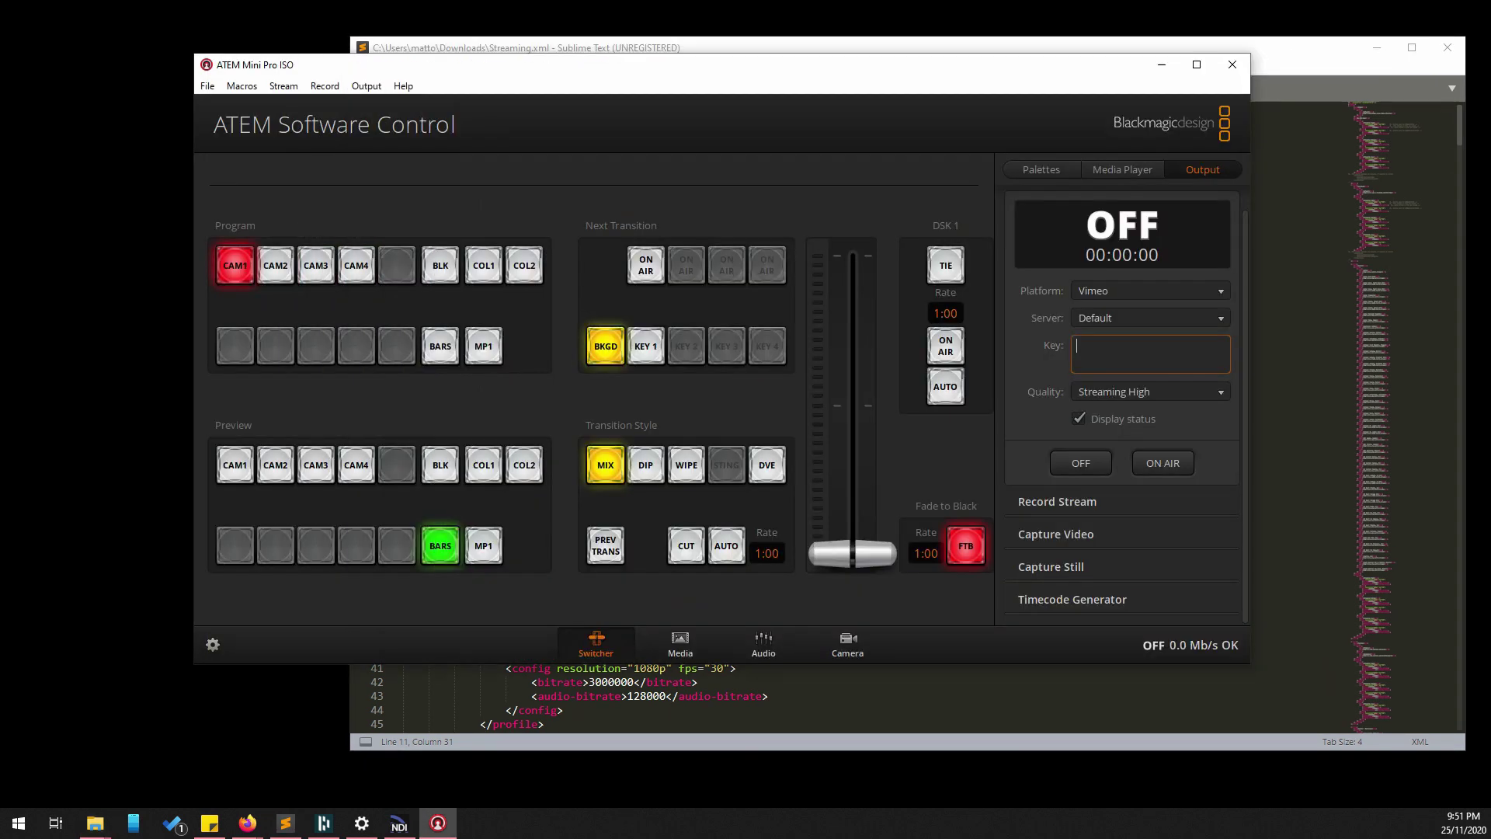
pyautogui.click(1240, 64)
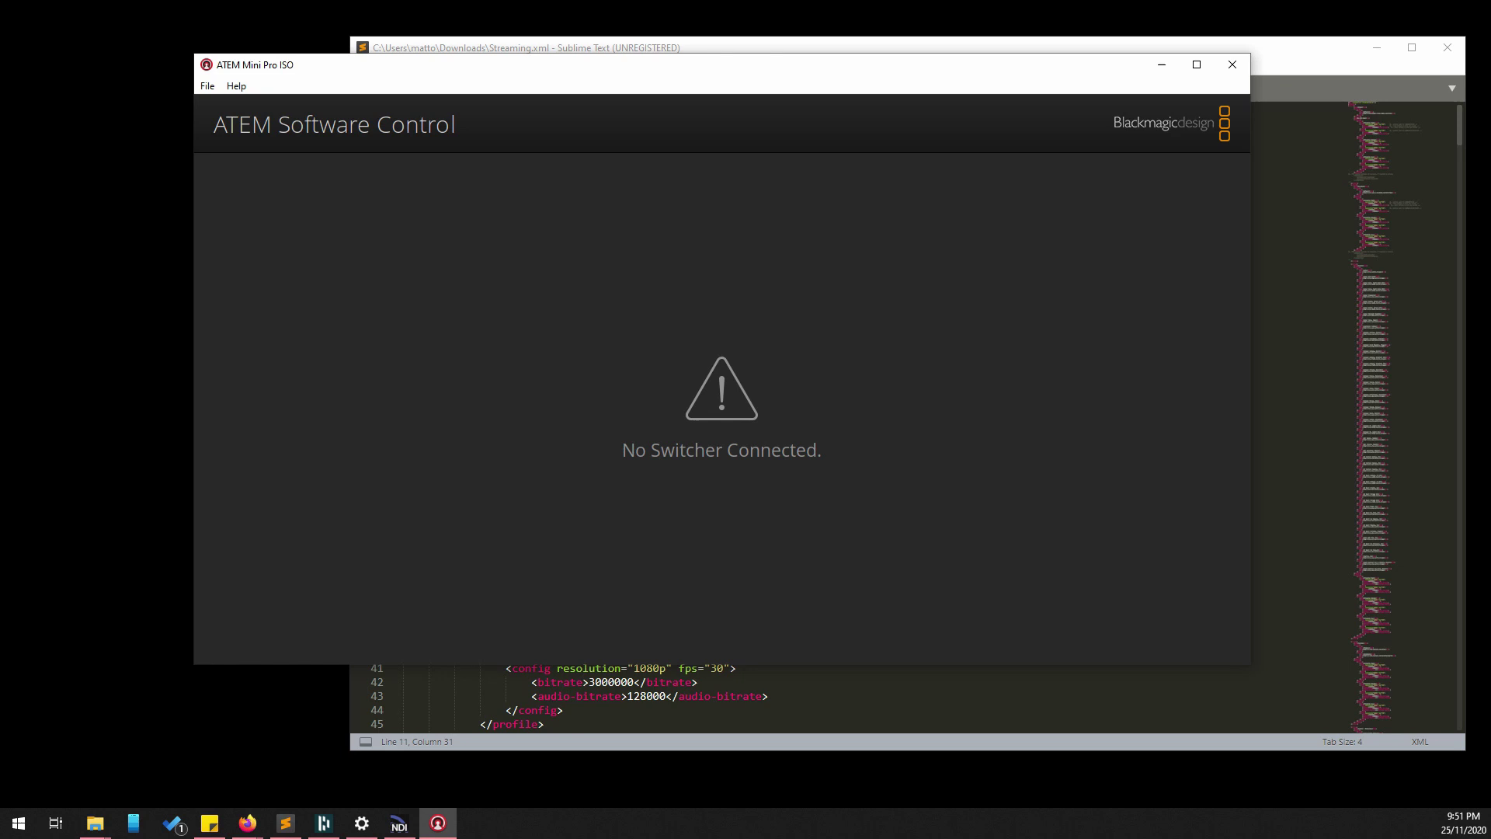
# - Switch the Live Stream platform between Facebook and Vimeo to check the preset stream key, ending on Vimeo
pyautogui.click(1150, 315)
pyautogui.click(1150, 331)
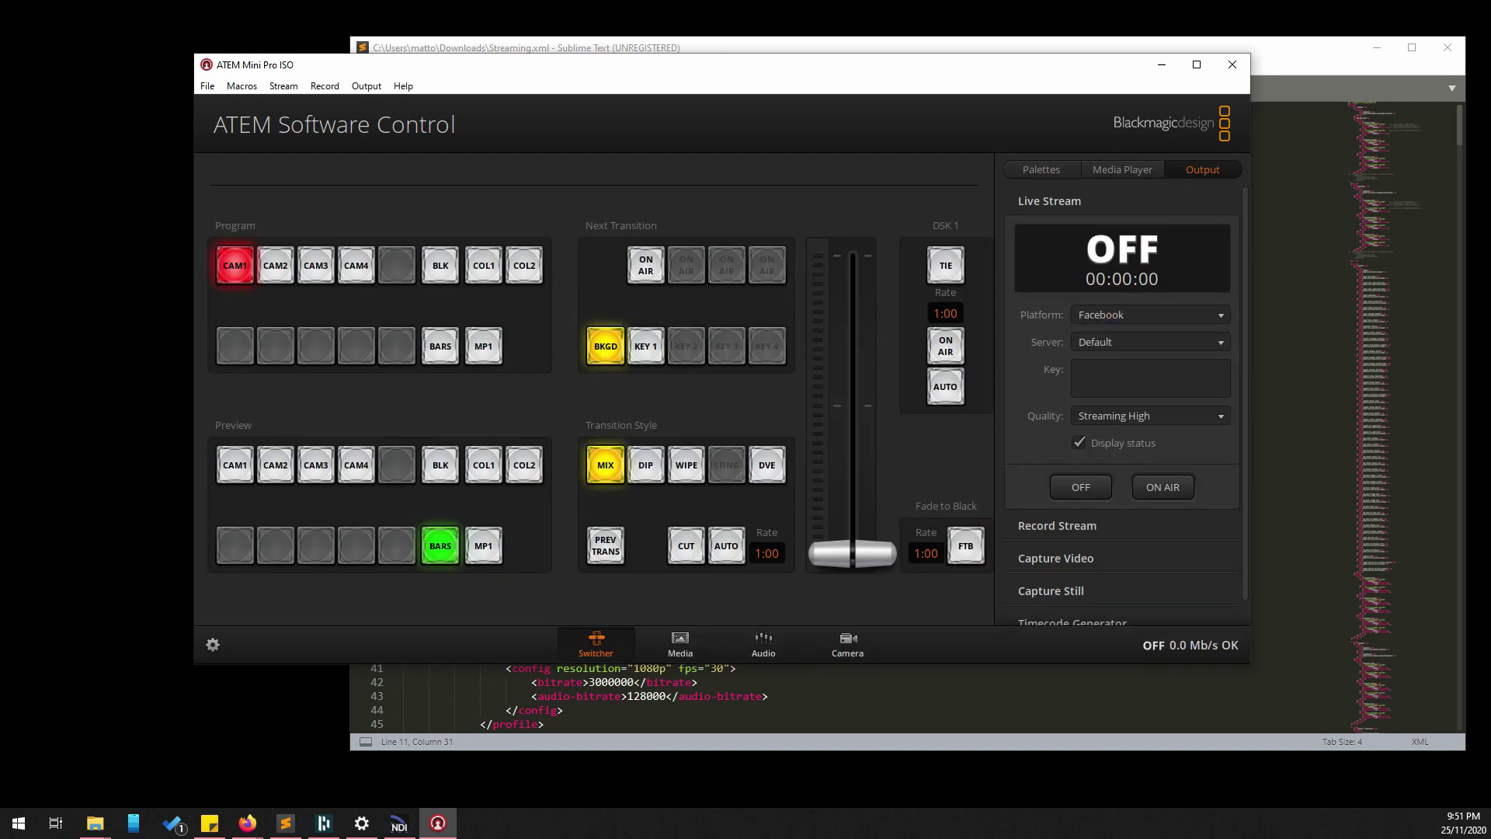
pyautogui.click(1150, 314)
pyautogui.click(1151, 298)
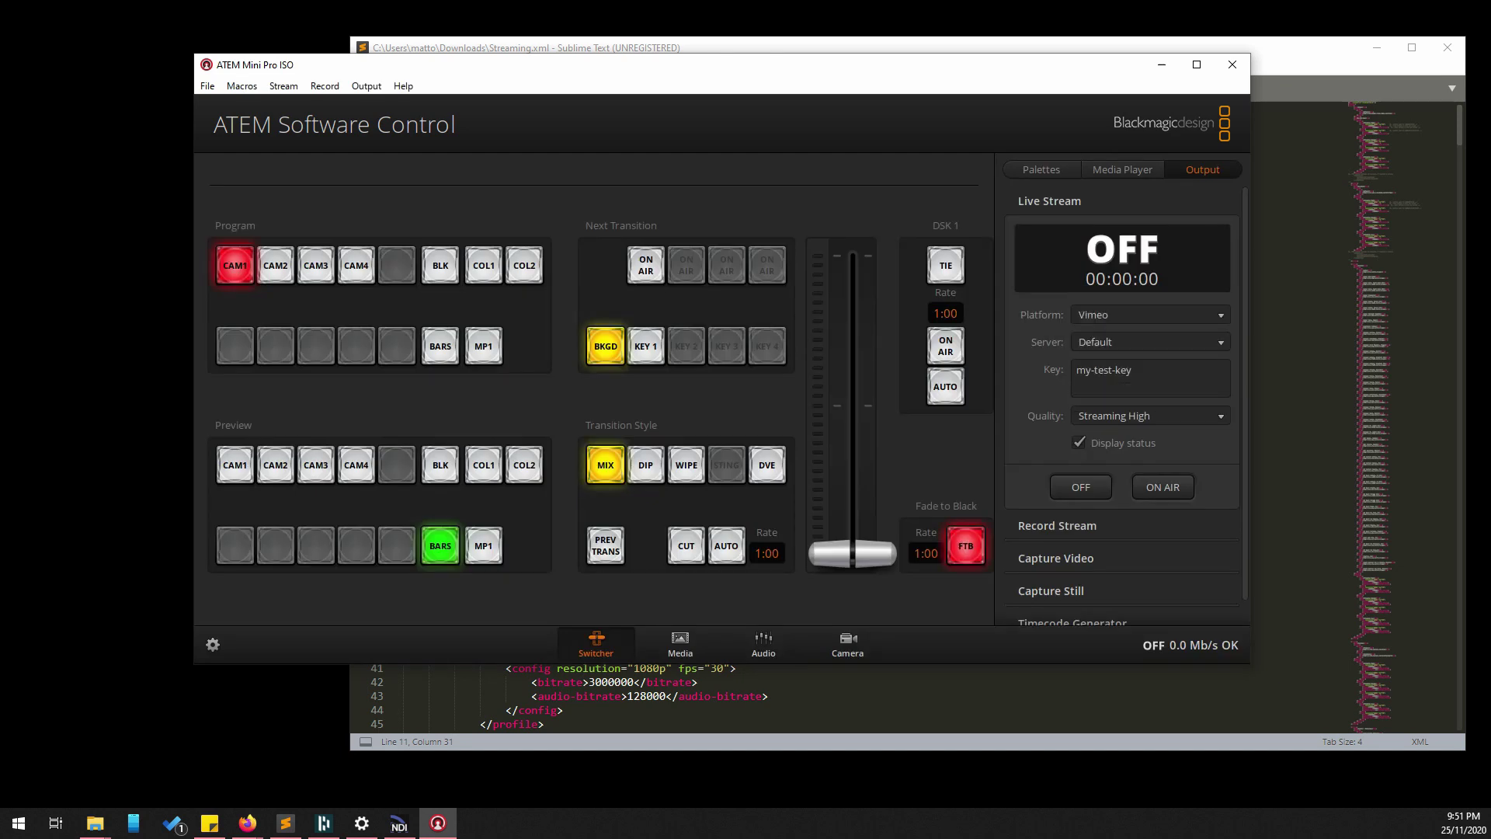
pyautogui.click(1150, 315)
pyautogui.click(1150, 332)
pyautogui.click(1149, 314)
pyautogui.click(1149, 297)
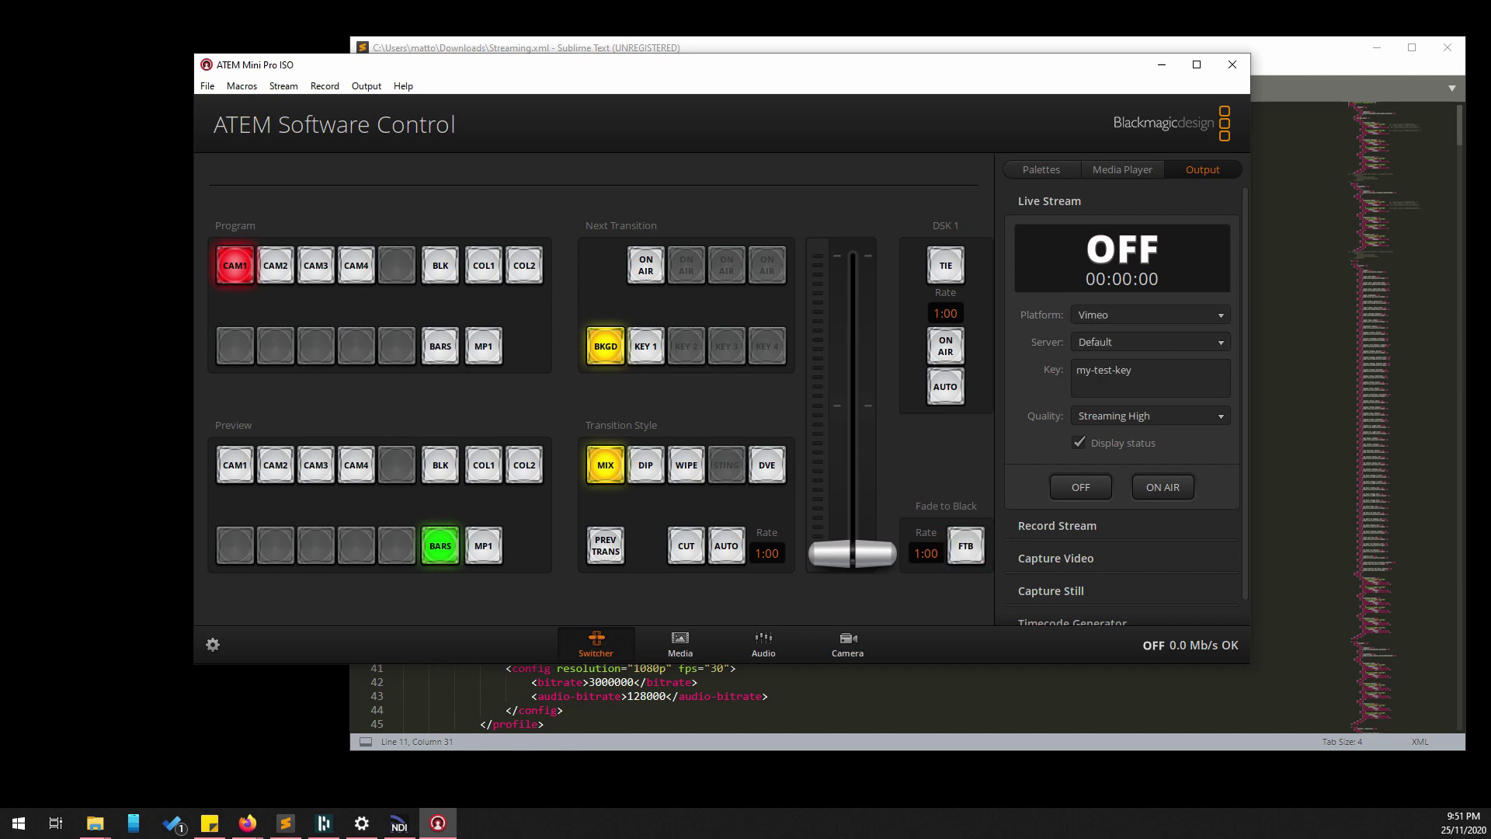
# - Switch to Sublime Text and duplicate the whole Vimeo service block directly below the original, before the Facebook service
pyautogui.hotkey('alt', 'Tab')
pyautogui.scroll(-5, 904, 419)
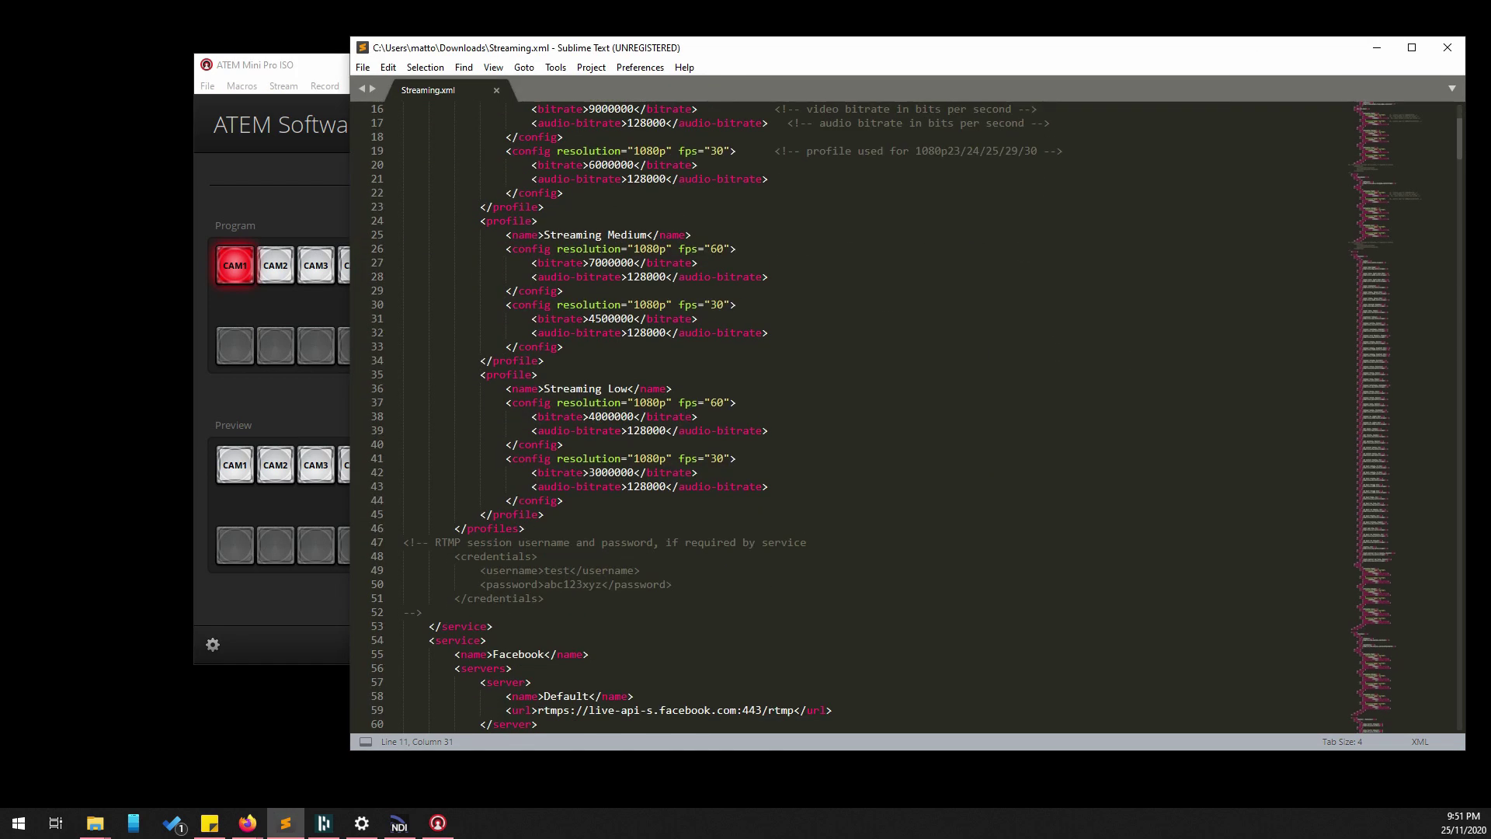
pyautogui.moveTo(492, 626); pyautogui.dragTo(403, 104)
pyautogui.hotkey('ctrl', 'c')
pyautogui.click(492, 626)
pyautogui.hotkey('ctrl', 'v')
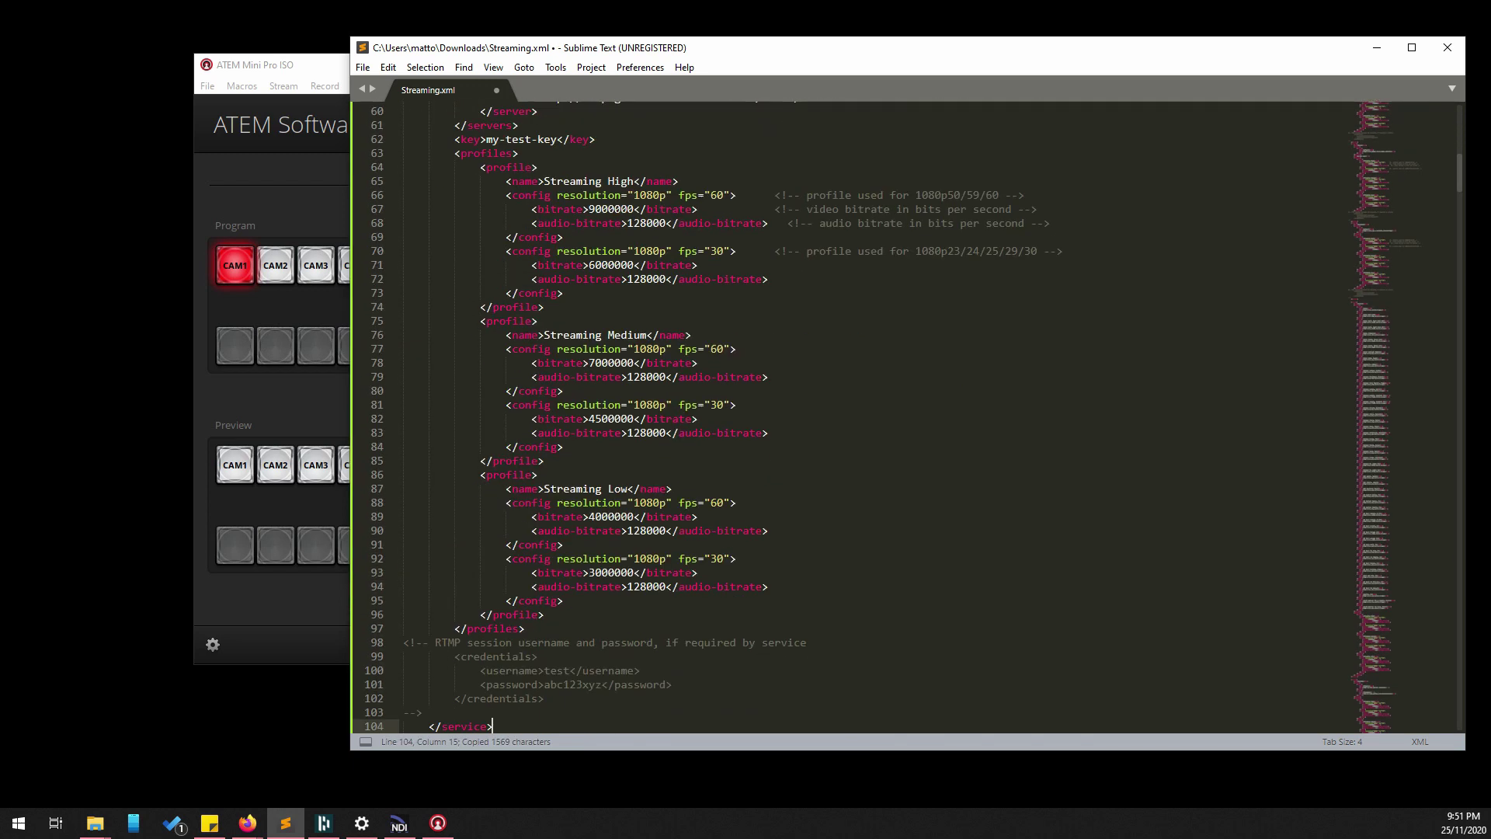
# - Change the stream key in the duplicated service block and rename that service to Other Vimeo
pyautogui.scroll(4, 905, 419)
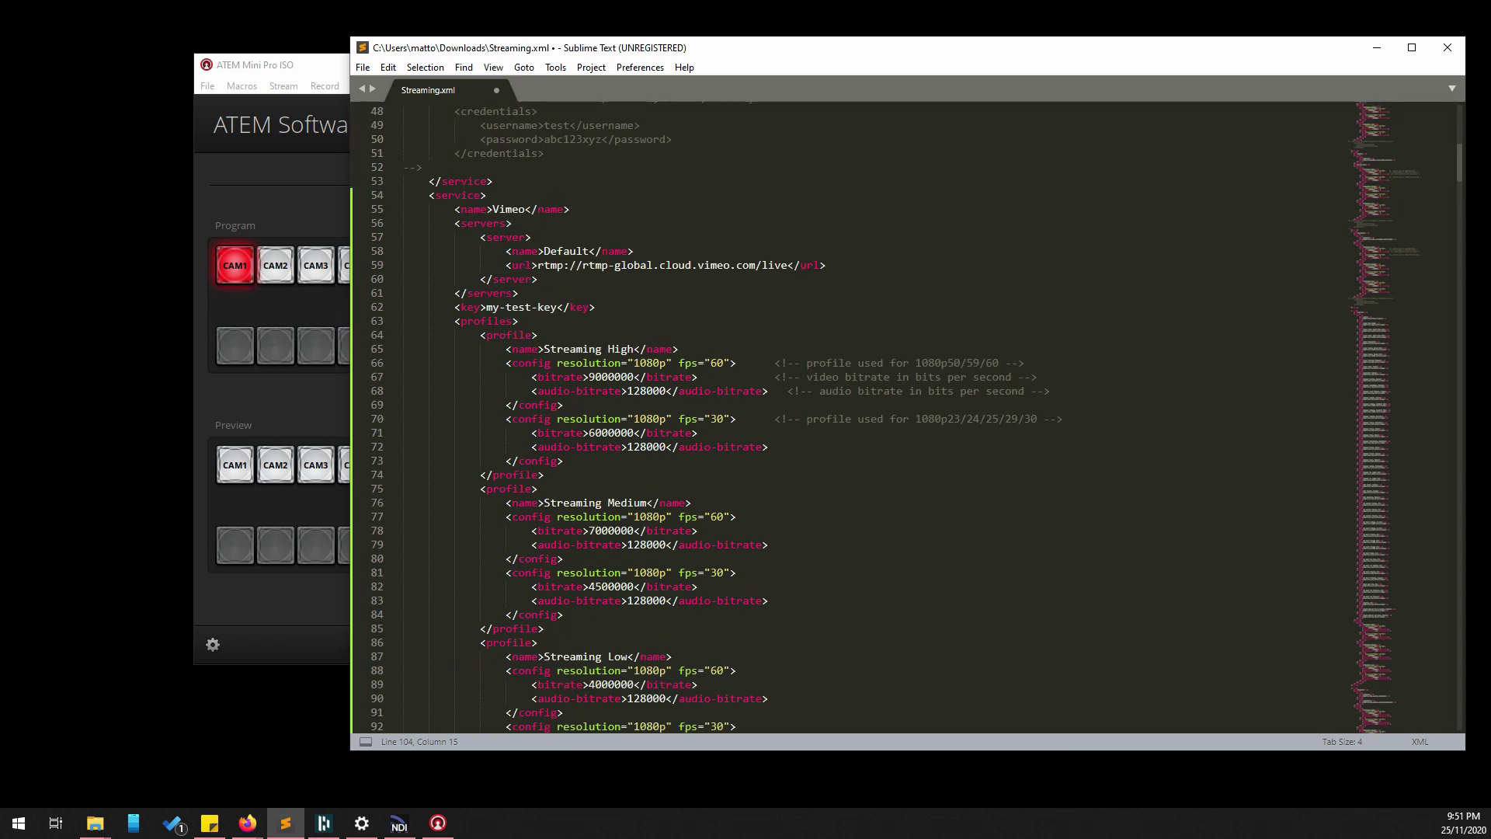
pyautogui.click(557, 307)
pyautogui.write('-two')
pyautogui.click(492, 209)
pyautogui.write('Other')
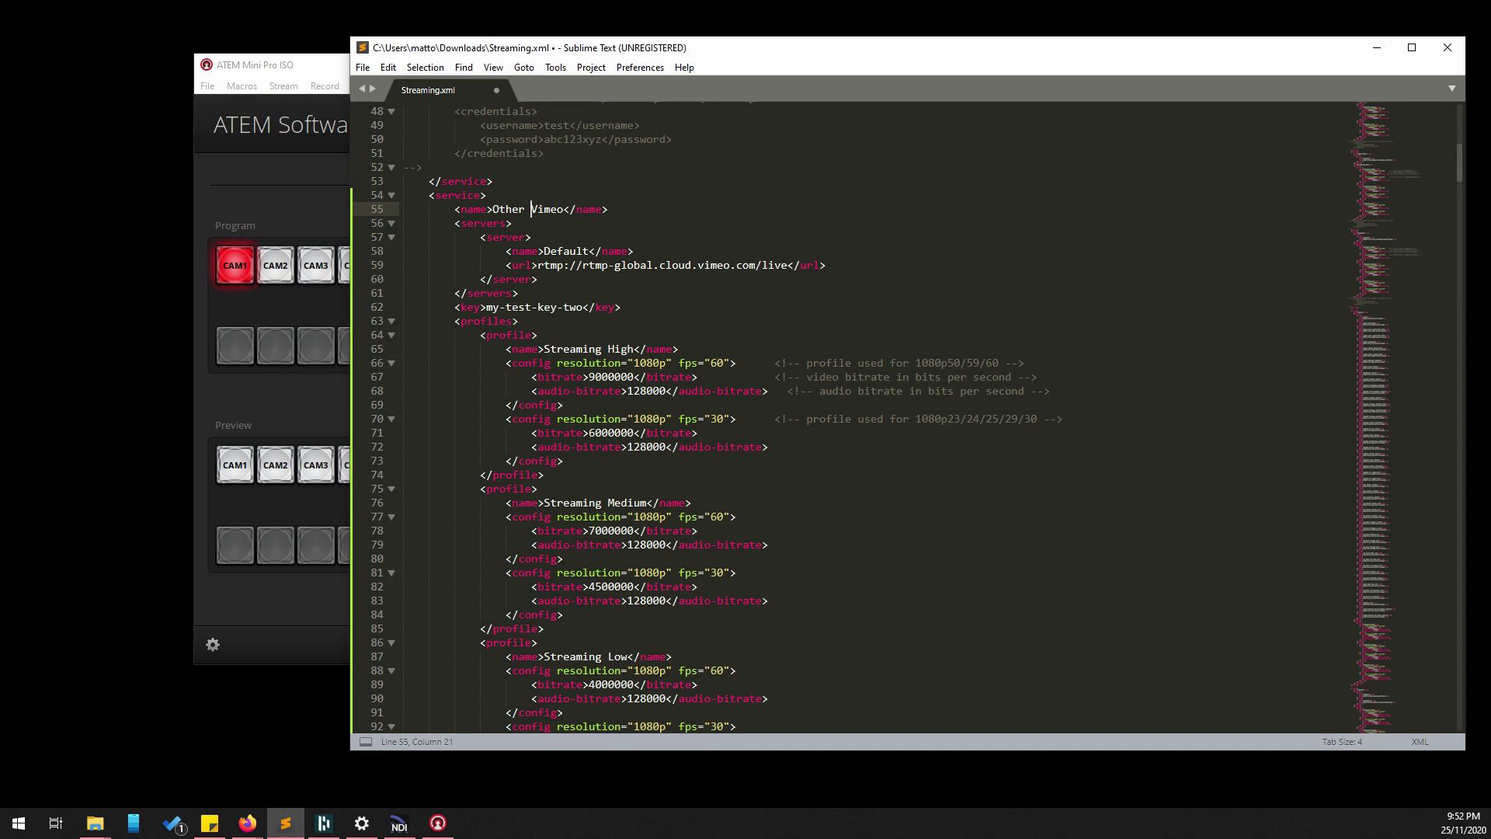
# - Save Streaming.xml with the additional service, and open File Explorer
pyautogui.hotkey('ctrl', 's')
pyautogui.click(363, 67)
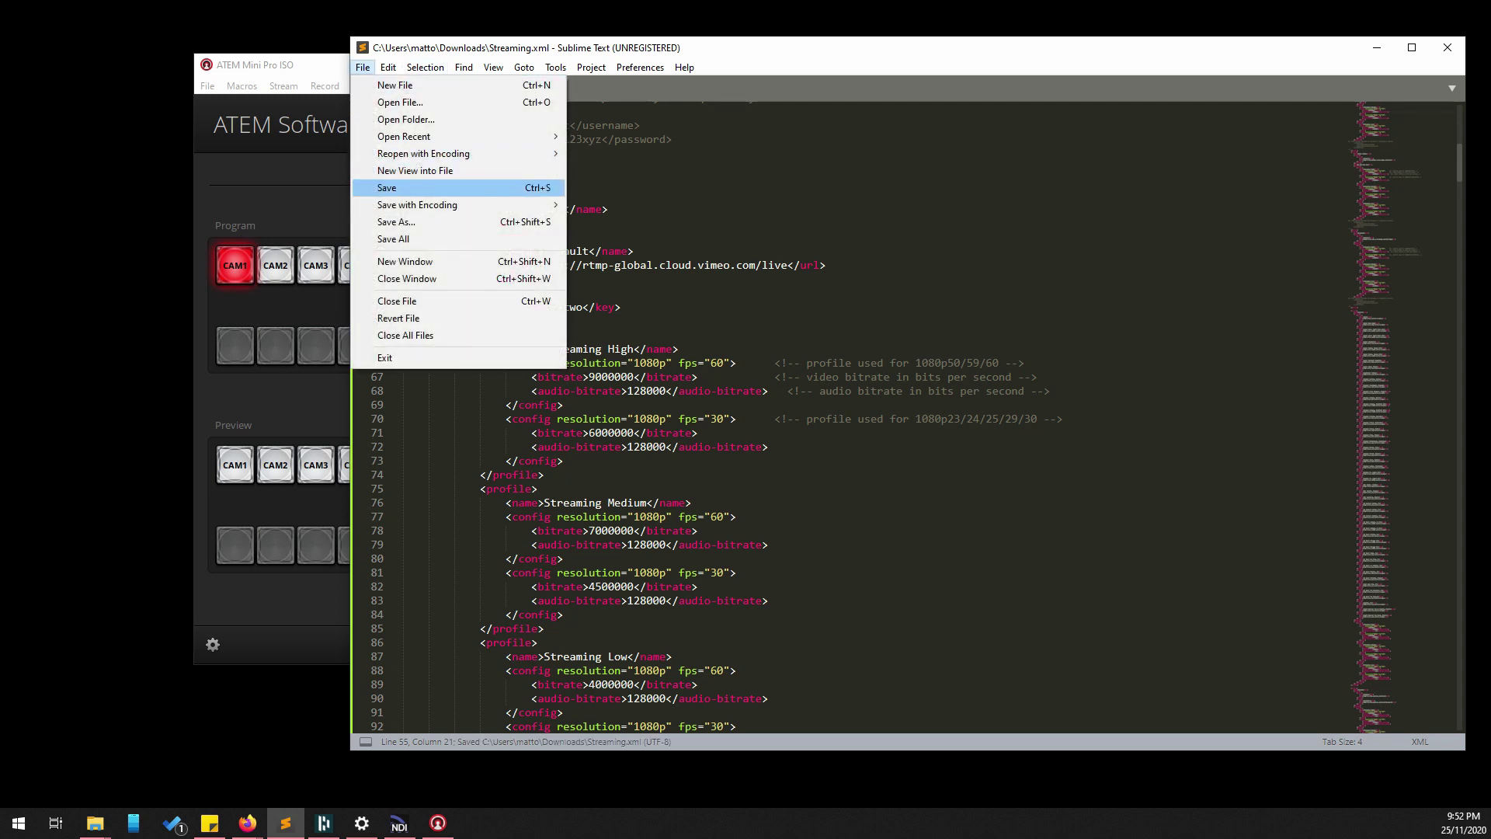
pyautogui.click(386, 188)
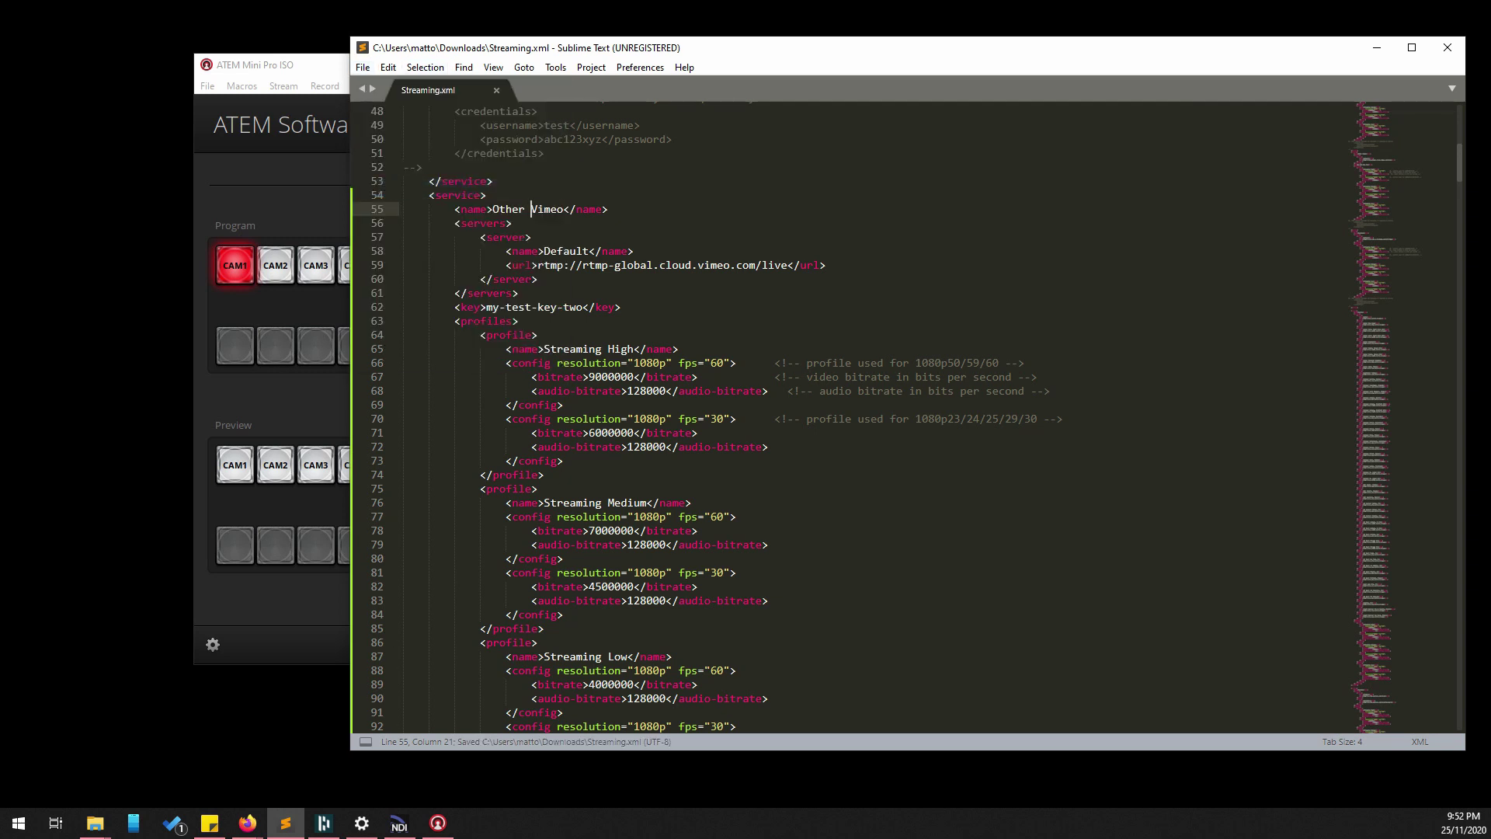
pyautogui.press('super+e')
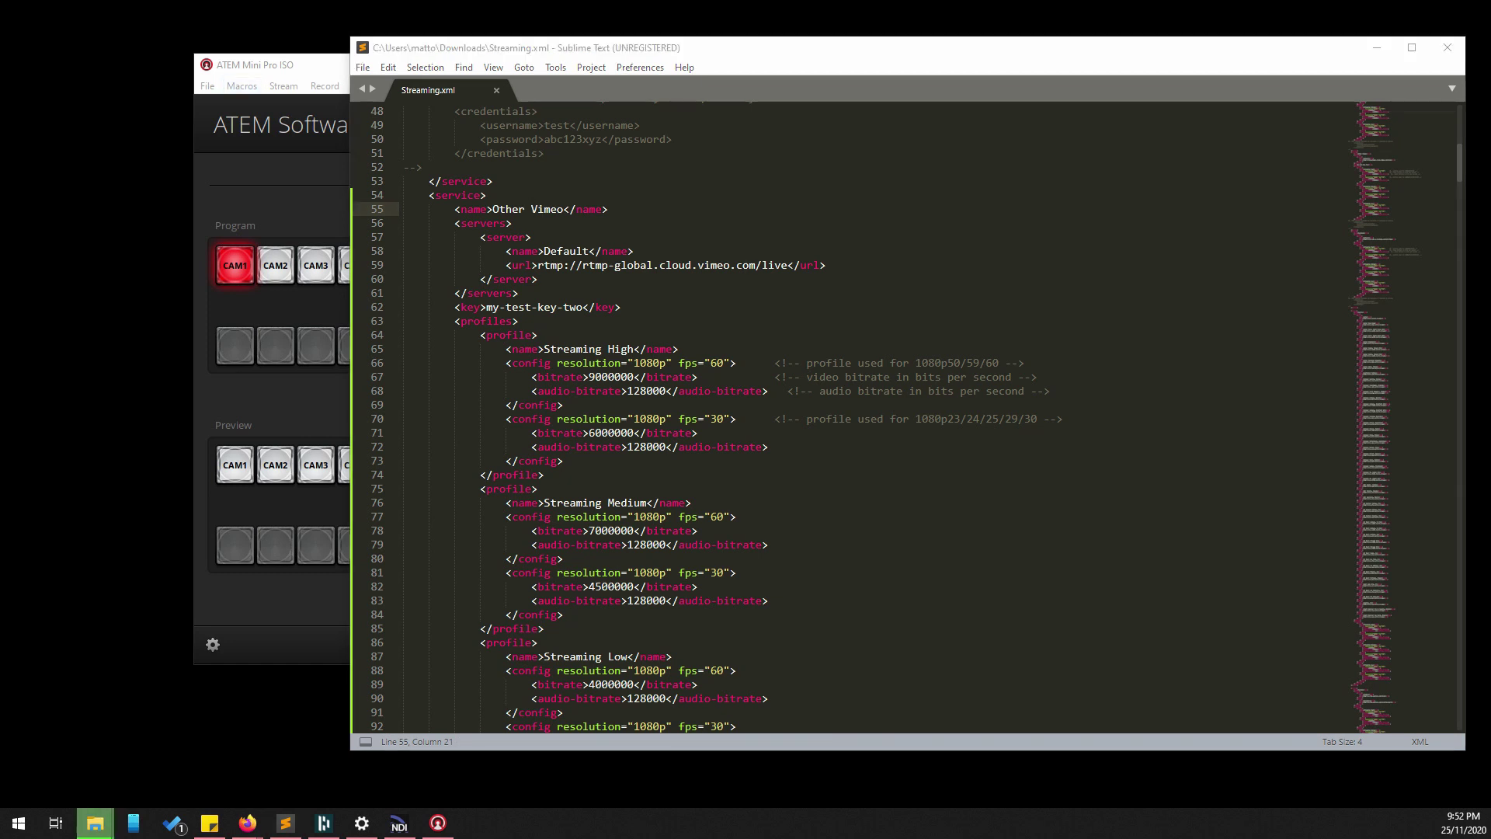
# - Switch to ATEM Software Control, try the listed Live Stream platforms, and set the platform to Other Vimeo
pyautogui.hotkey('alt', 'Tab')
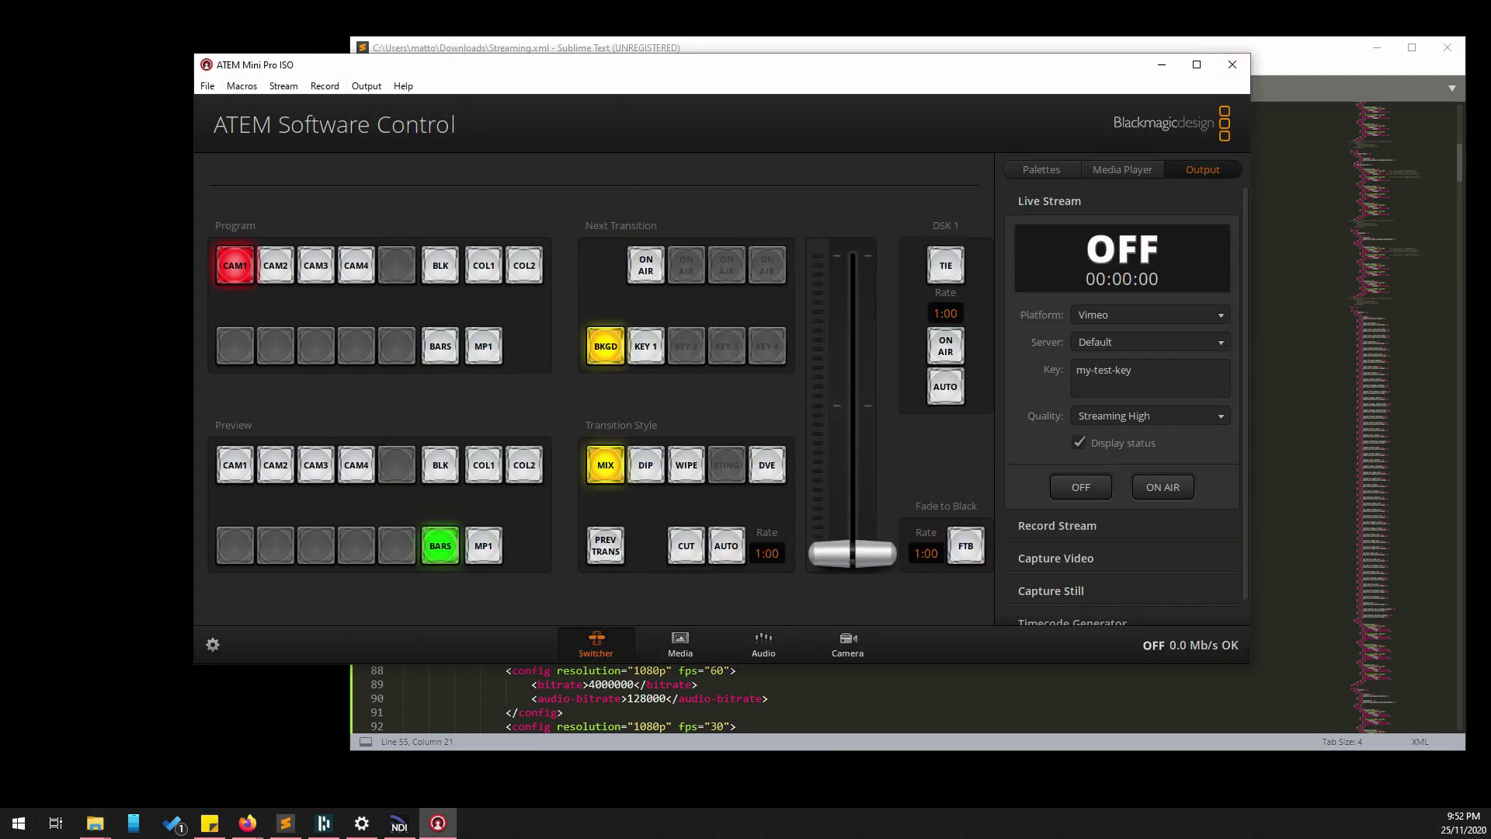
pyautogui.click(1150, 314)
pyautogui.click(1149, 349)
pyautogui.click(1149, 314)
pyautogui.click(1150, 280)
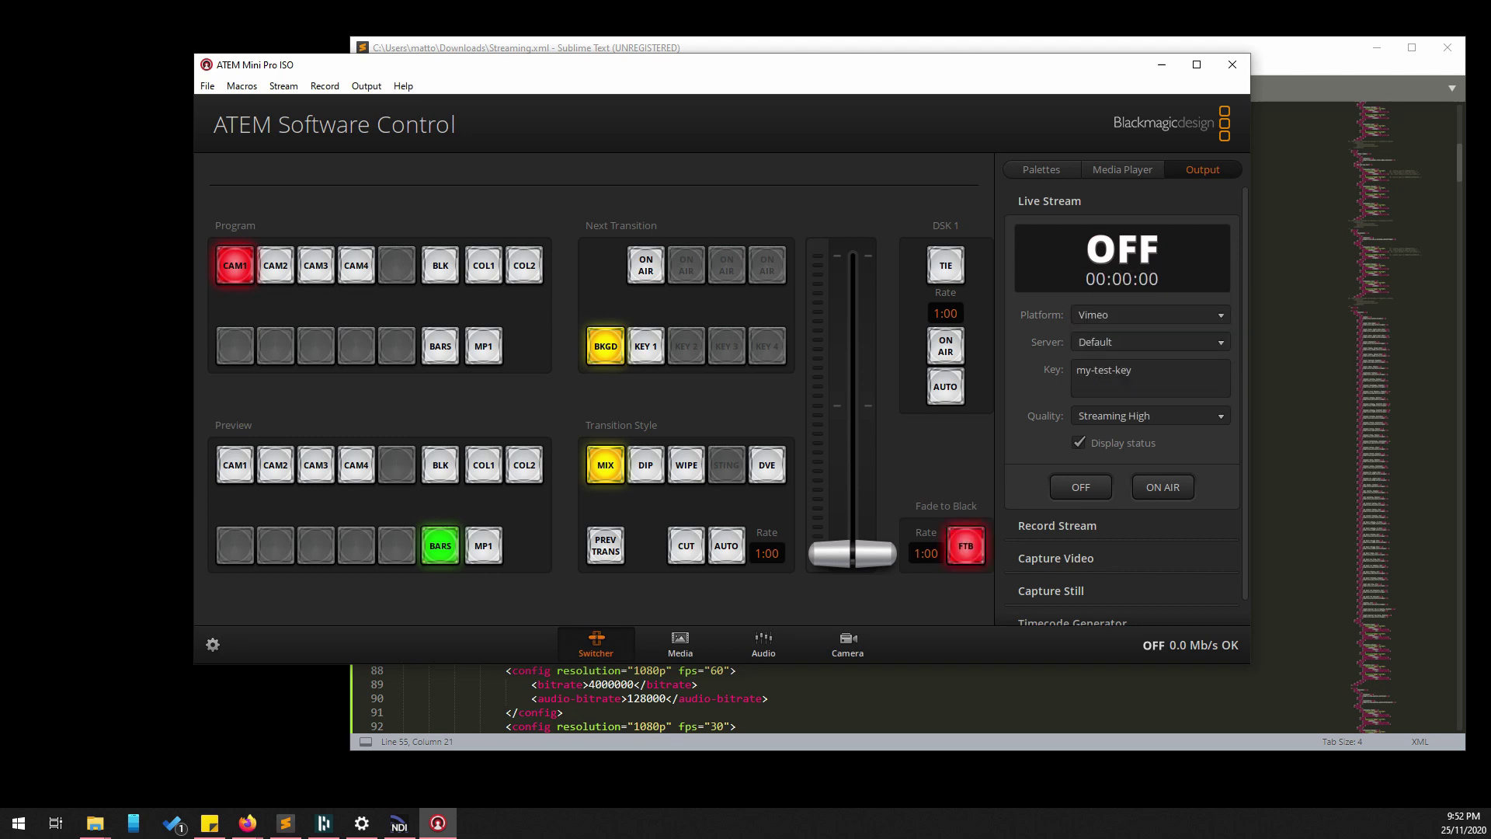
pyautogui.click(1150, 314)
pyautogui.click(1150, 331)
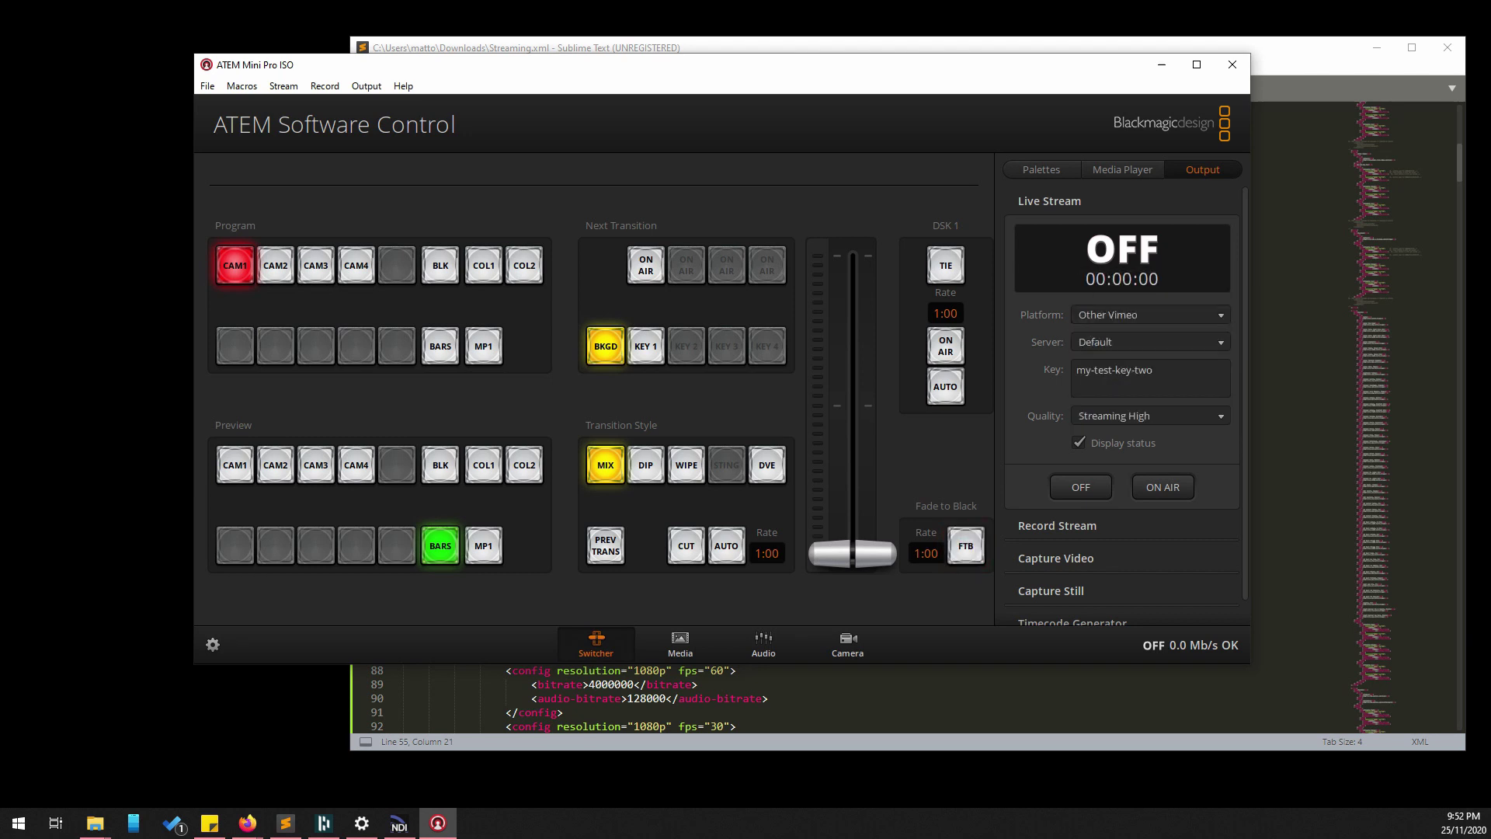
pyautogui.click(1149, 315)
pyautogui.click(1149, 315)
# - Switch to Sublime Text and rename the Other Vimeo service to dacast
pyautogui.hotkey('alt', 'Tab')
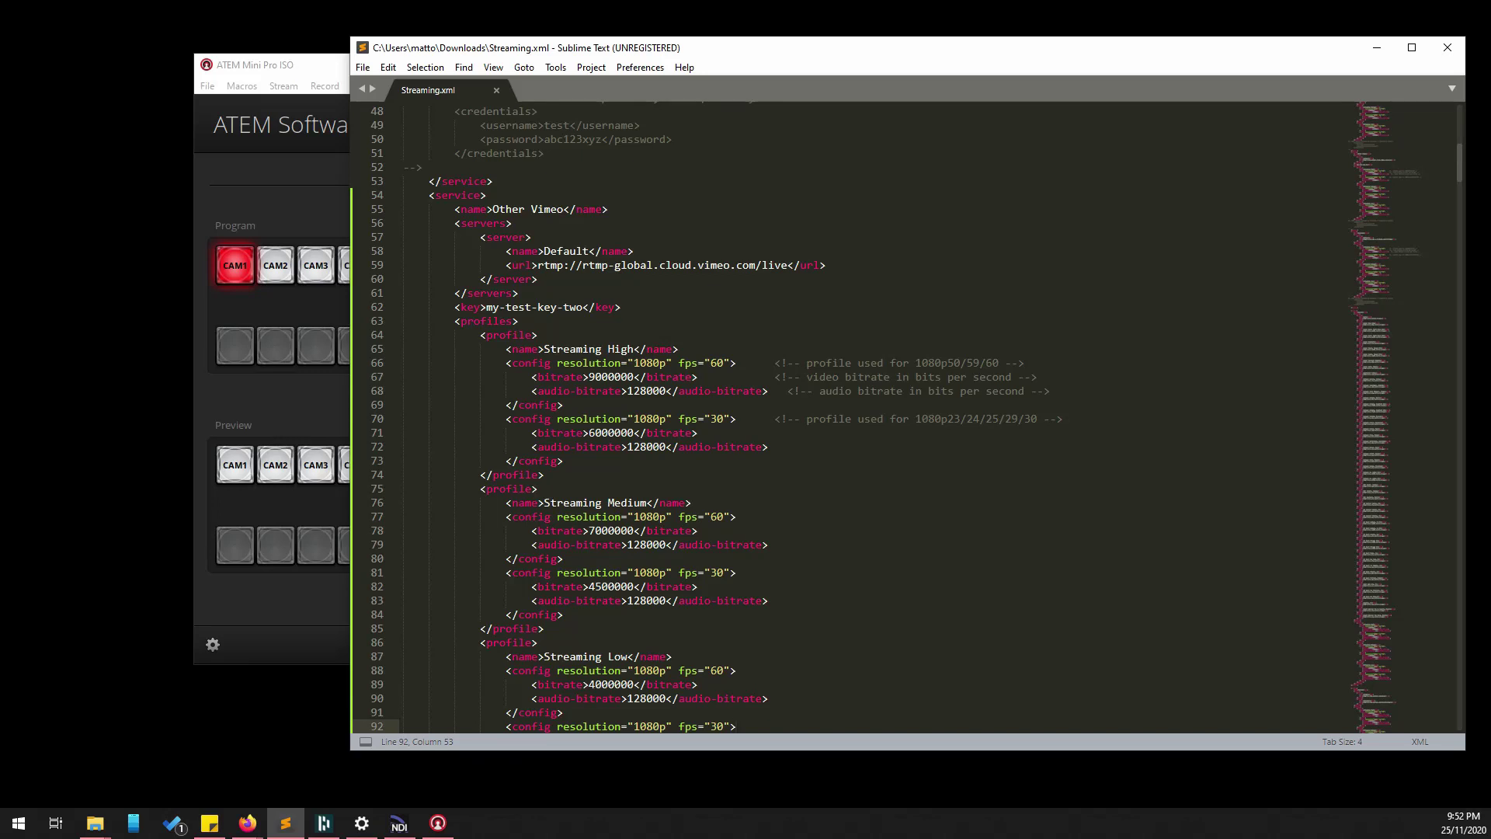
pyautogui.moveTo(563, 209); pyautogui.dragTo(493, 208)
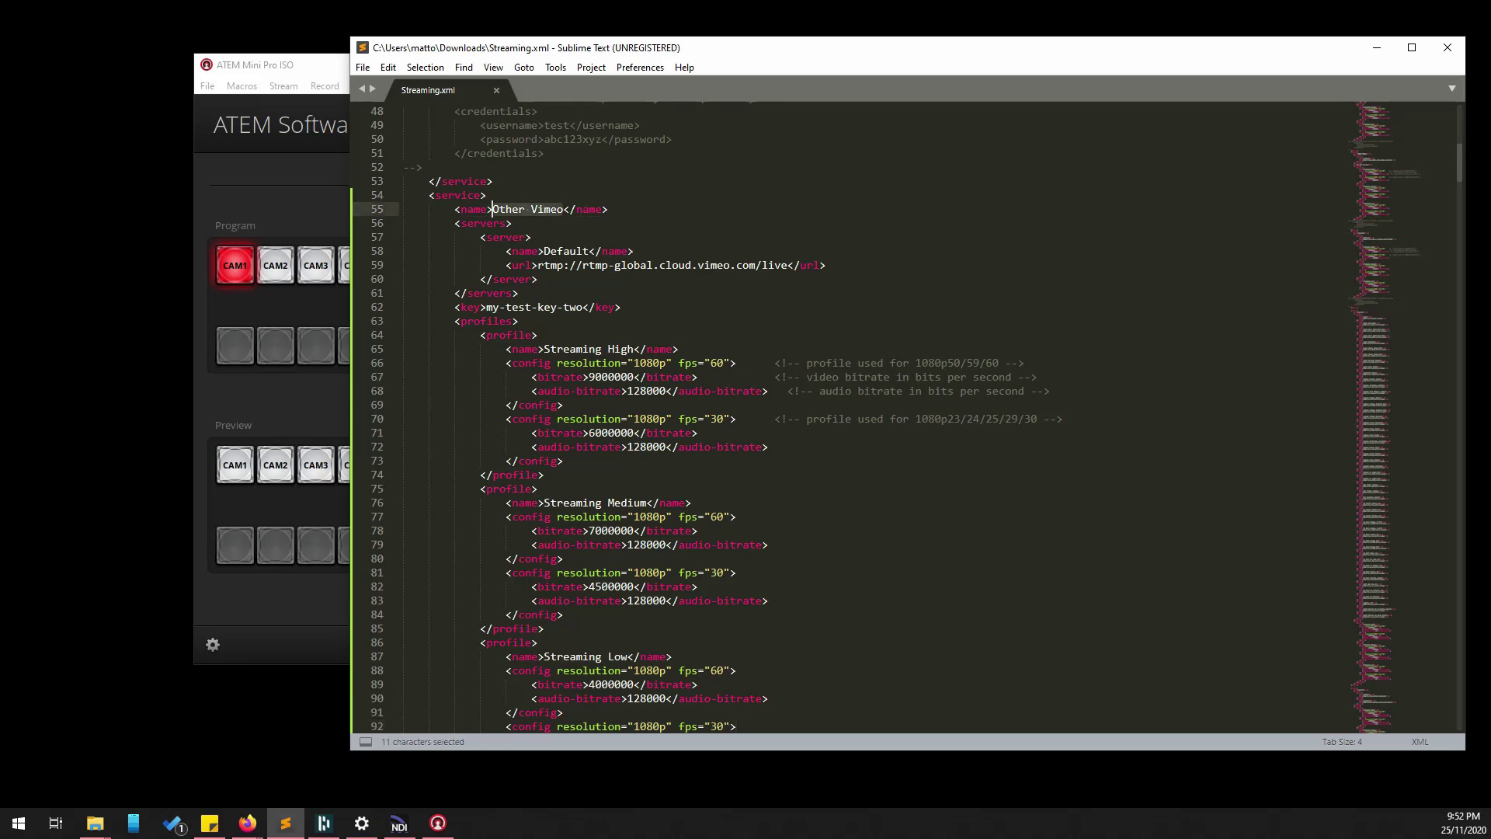
pyautogui.write('dacast')
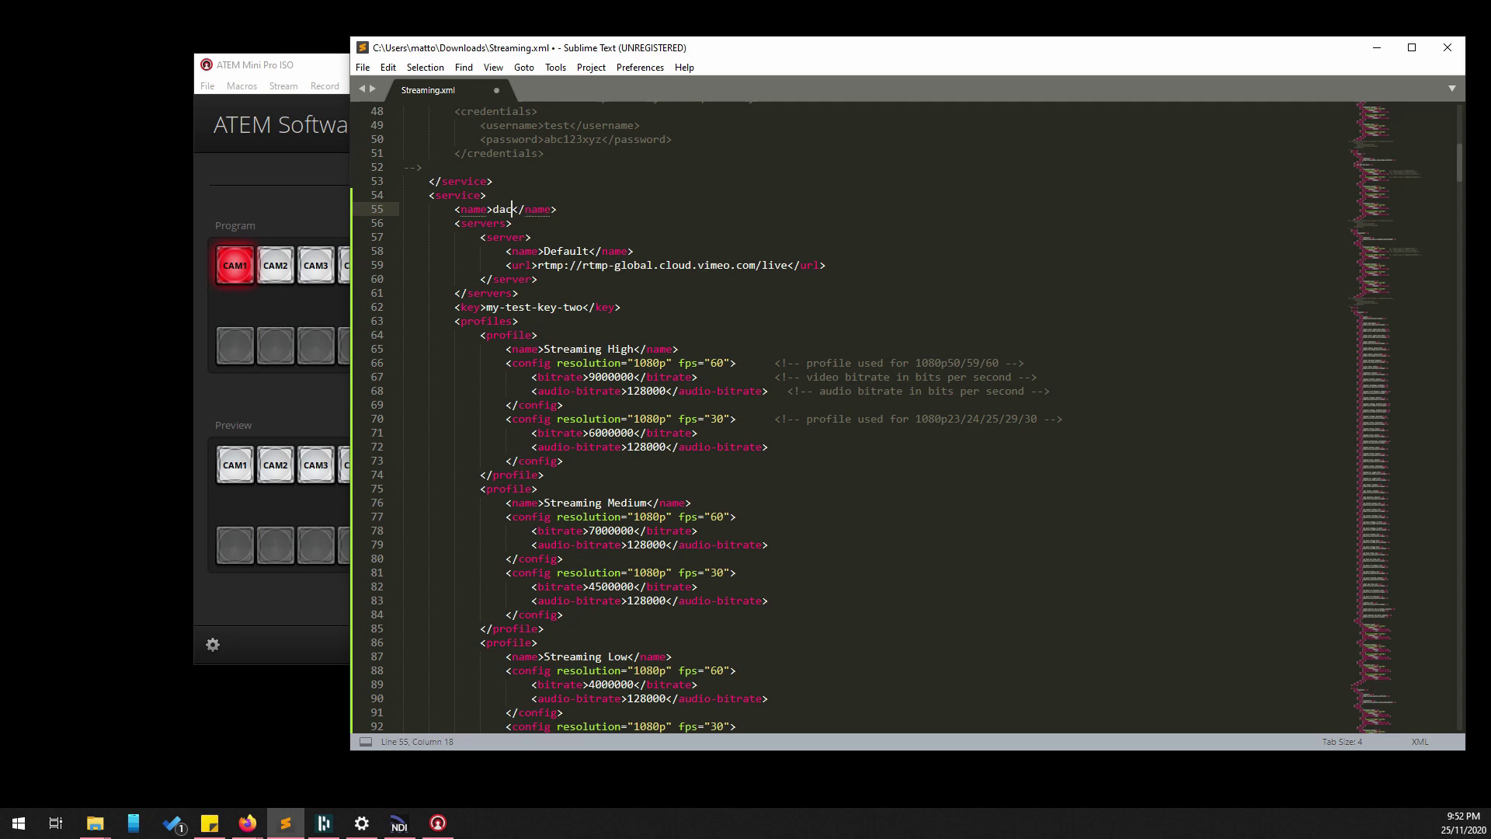